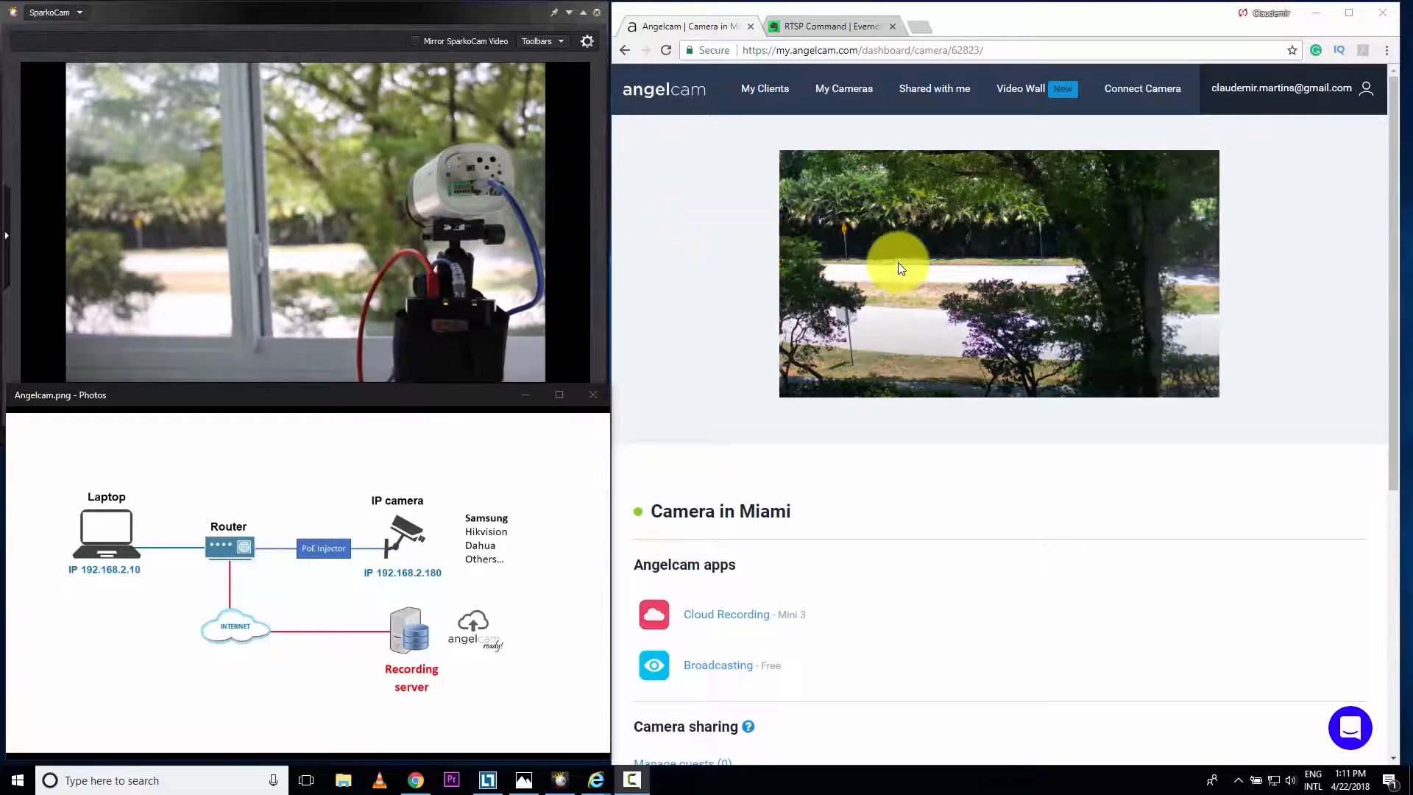
# - Enlarge the Angelcam network diagram to examine how the laptop, router, IP camera and recording server connect, and restore its size
pyautogui.click(560, 394)
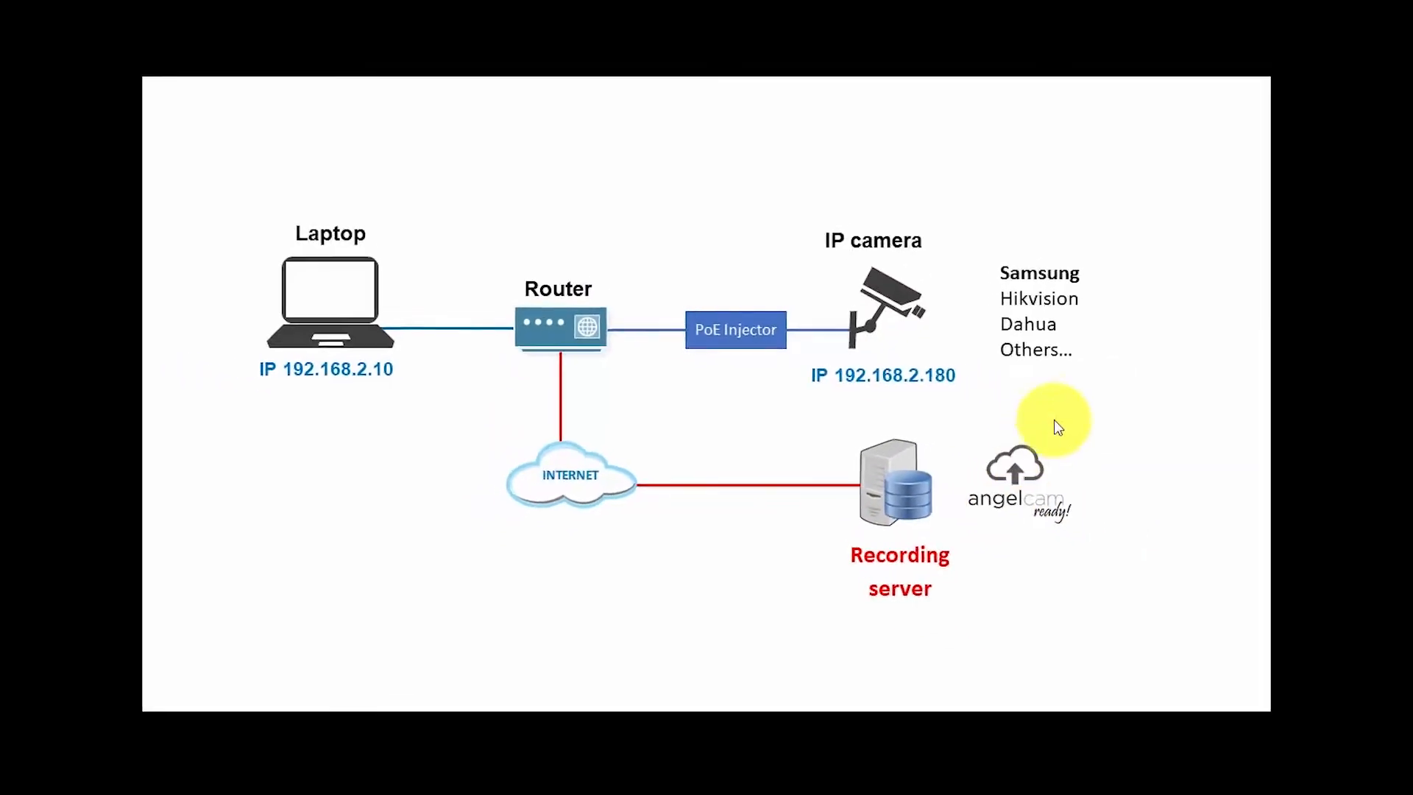
pyautogui.click(1366, 11)
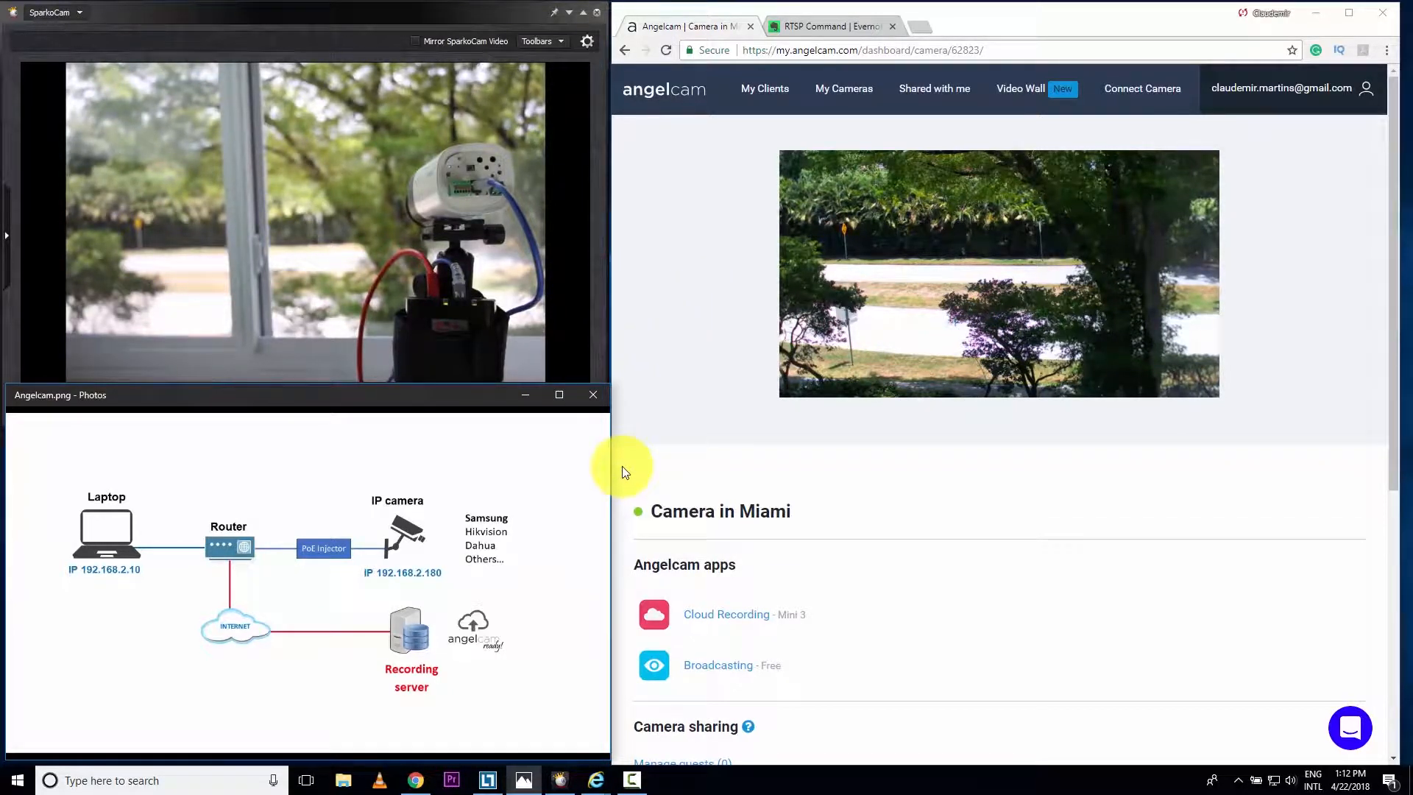
# - Switch to Wisenet WEBVIEWER to view the camera's live image, and return to the Angelcam page
pyautogui.click(601, 784)
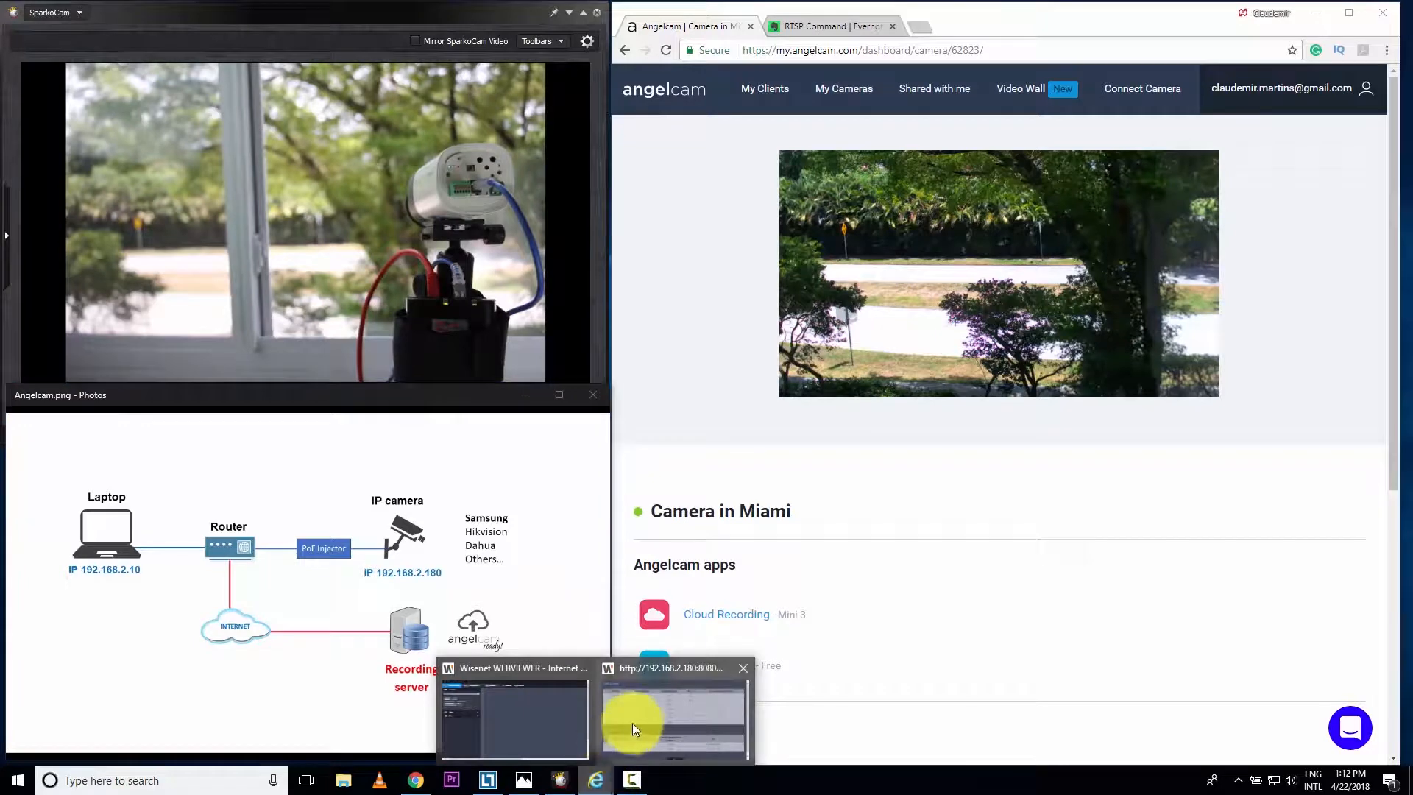
pyautogui.click(558, 703)
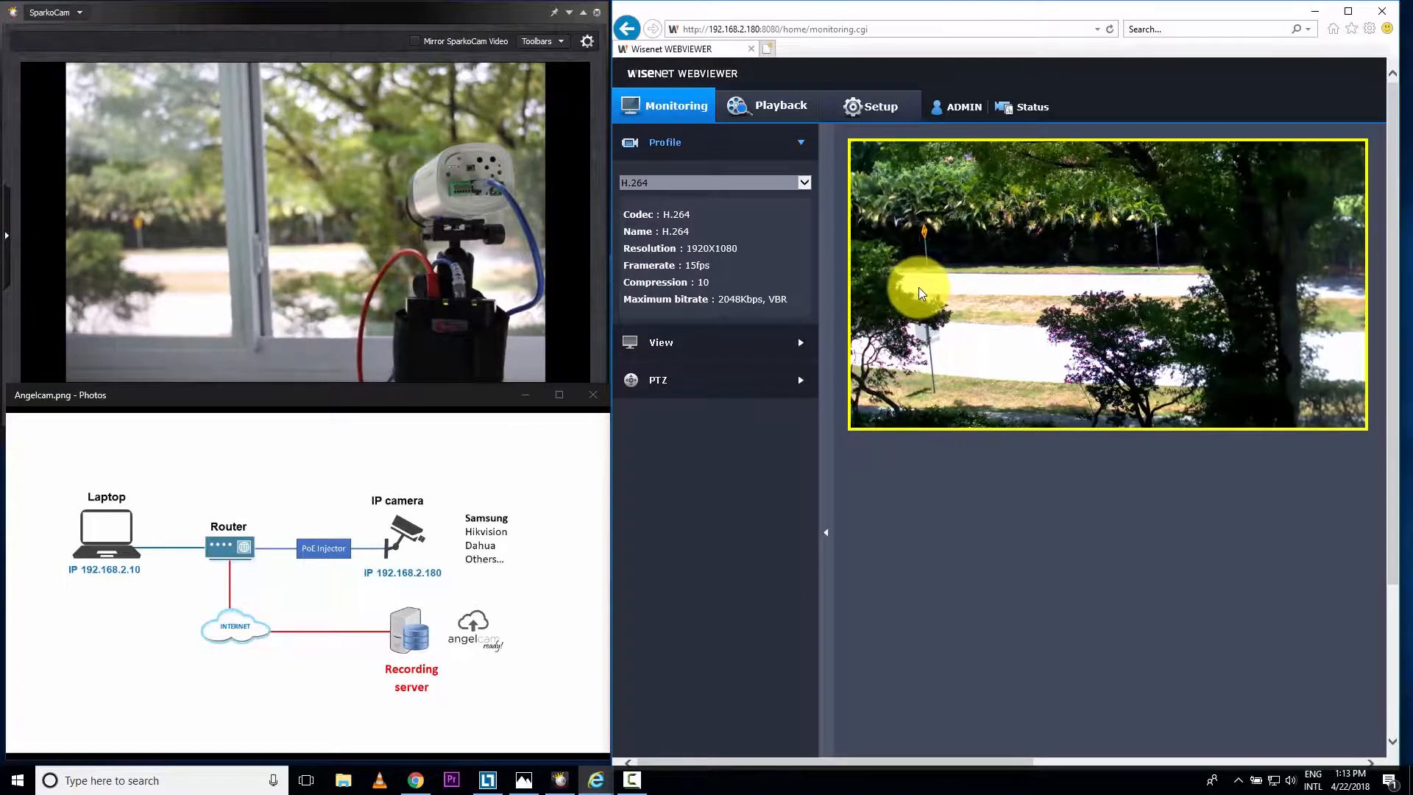
pyautogui.click(1314, 12)
# - Examine the camera address under Camera settings, including its profile number and codec type
pyautogui.scroll(-3, 872, 474)
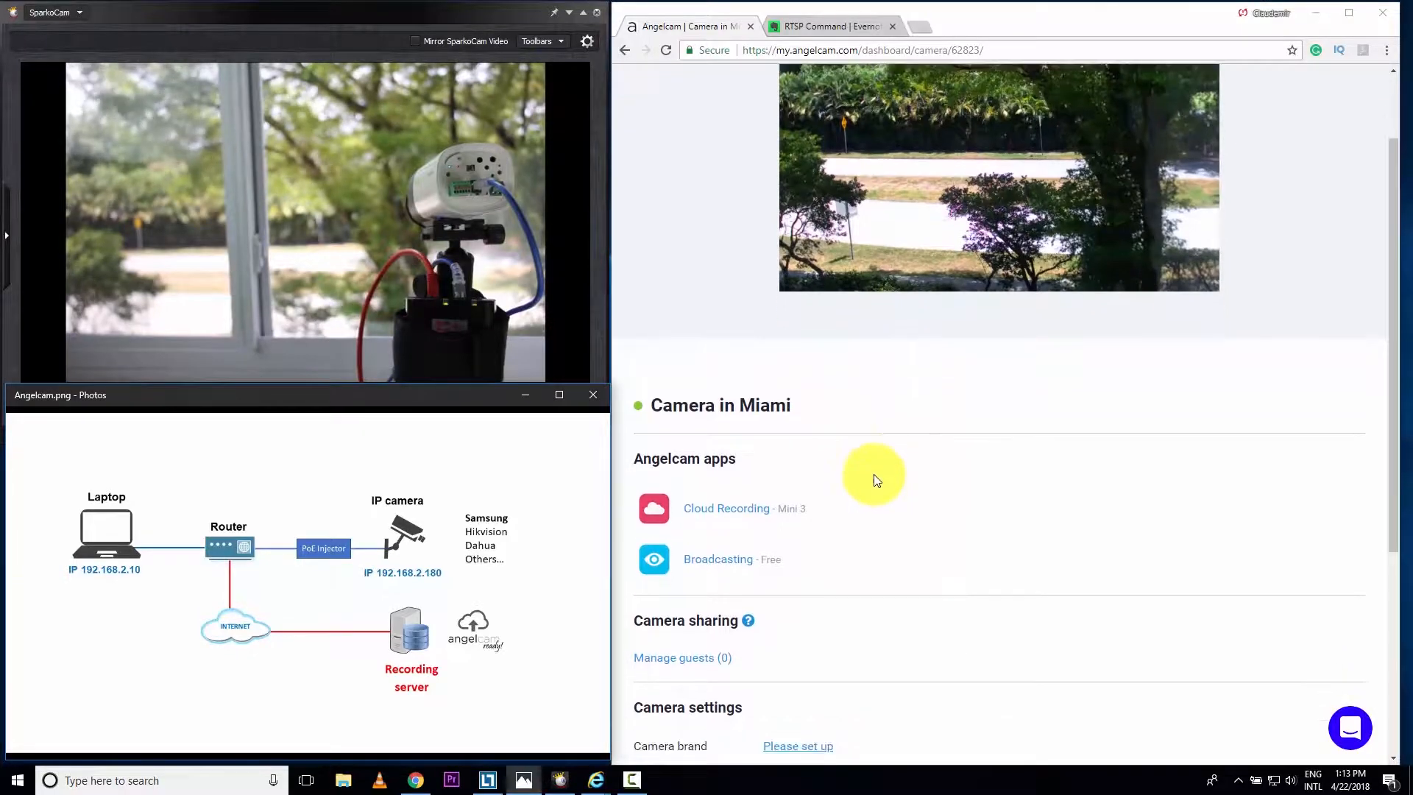
pyautogui.scroll(-3, 875, 469)
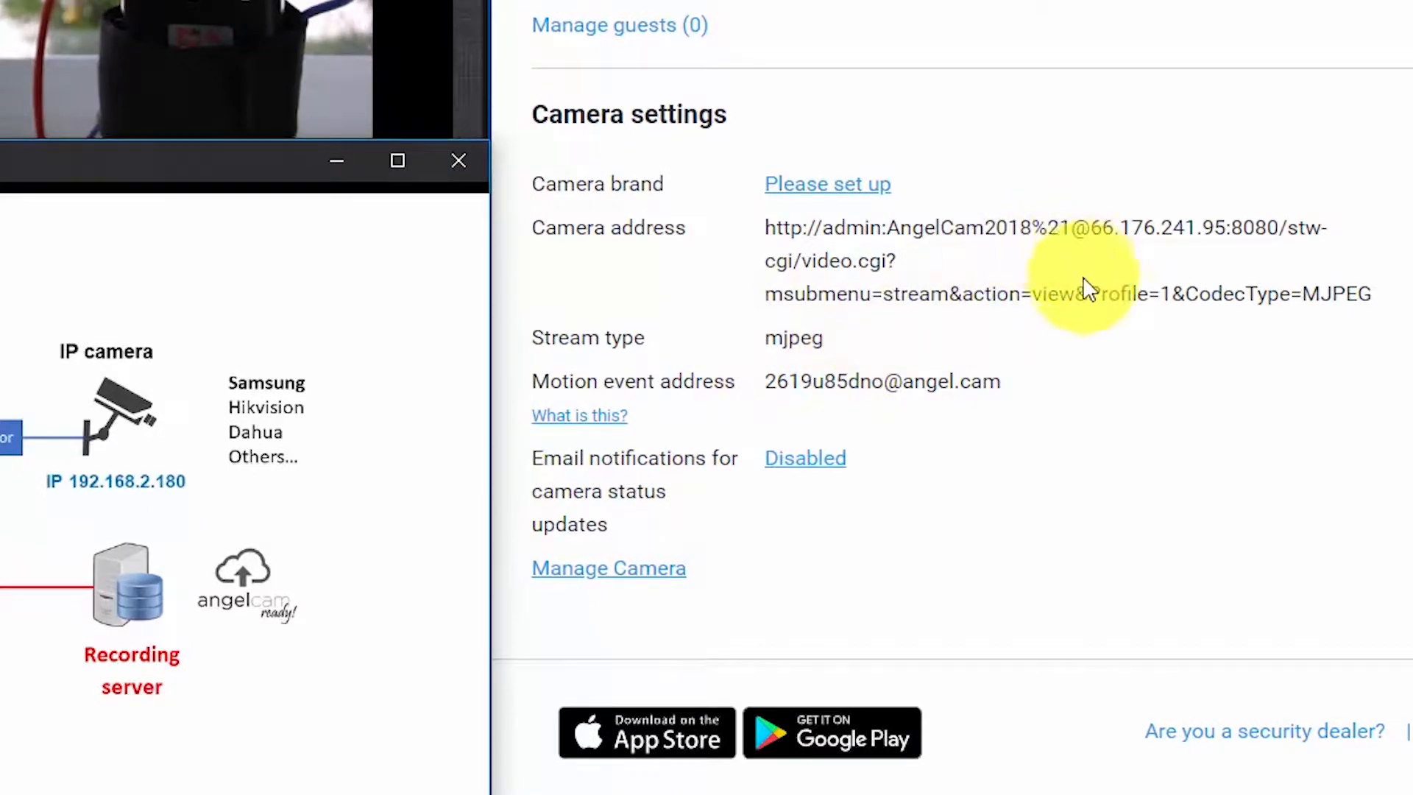
pyautogui.moveTo(1174, 295); pyautogui.dragTo(1091, 295)
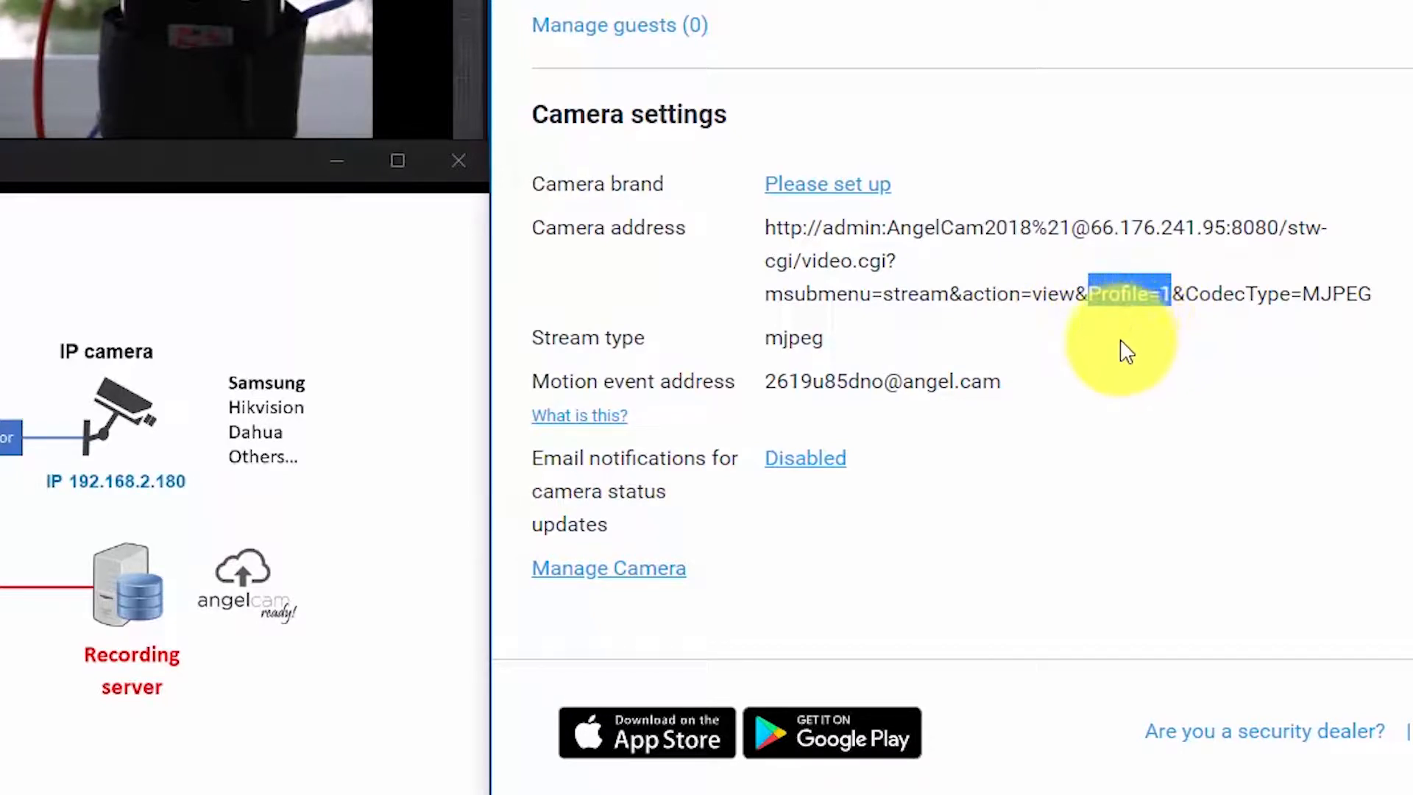
pyautogui.click(1100, 343)
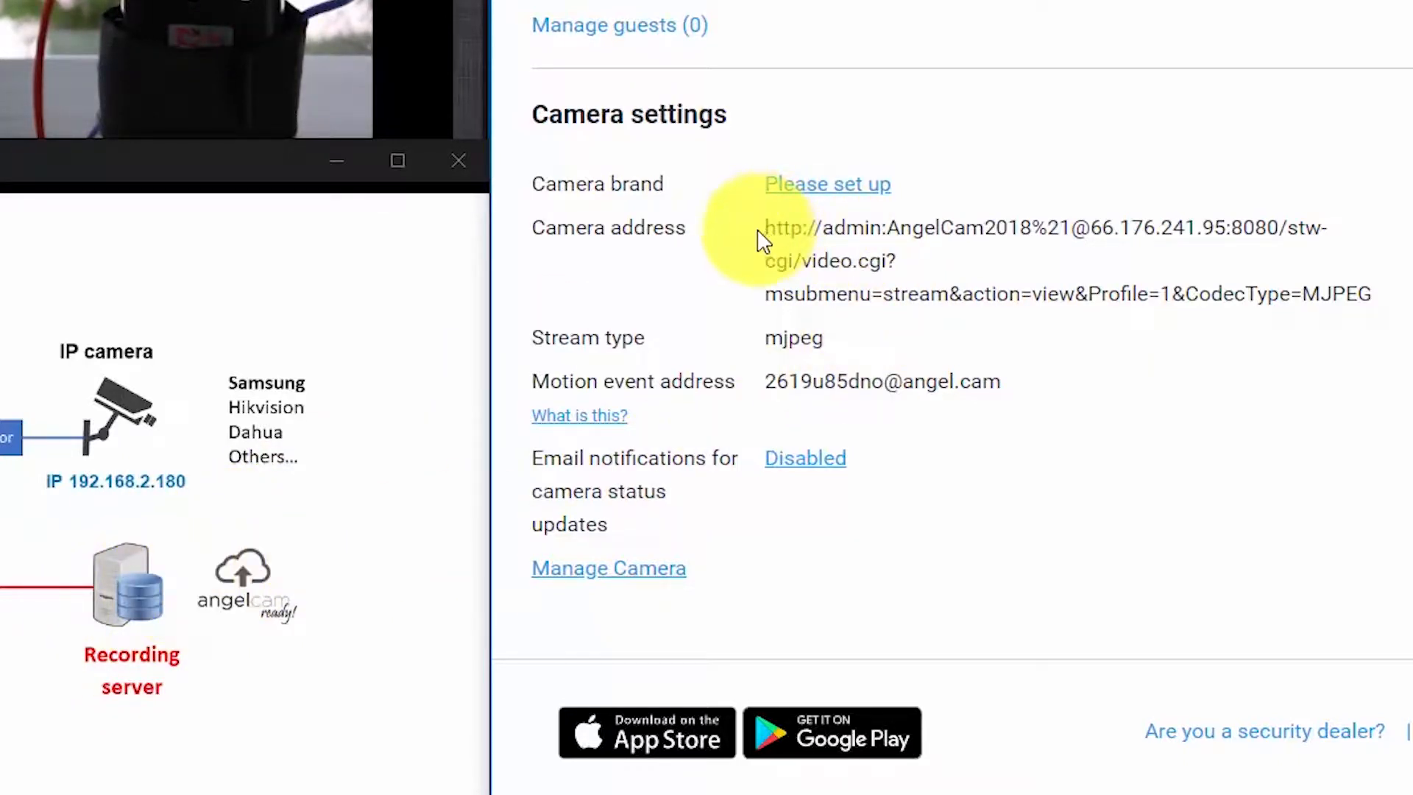
pyautogui.moveTo(769, 237); pyautogui.dragTo(1372, 294)
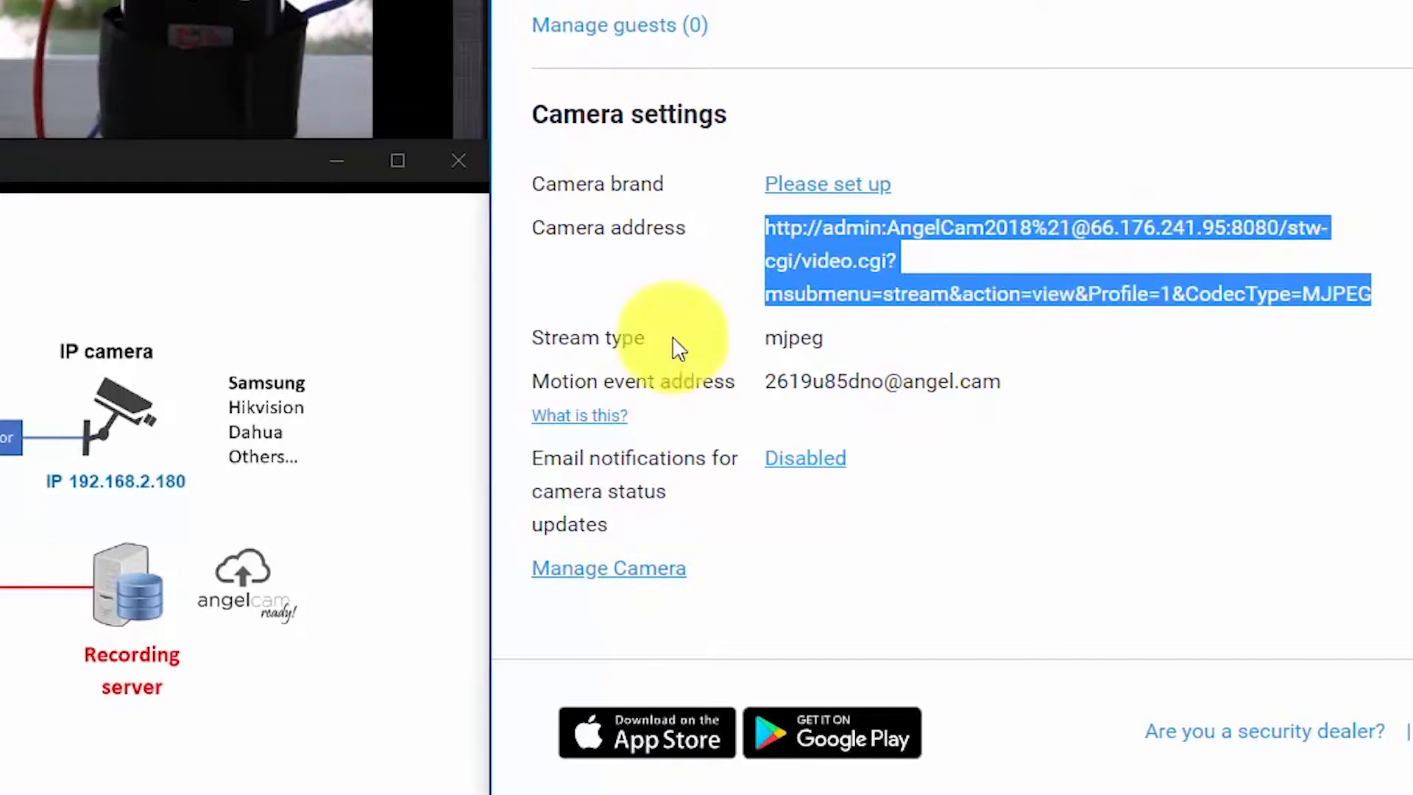
pyautogui.click(828, 347)
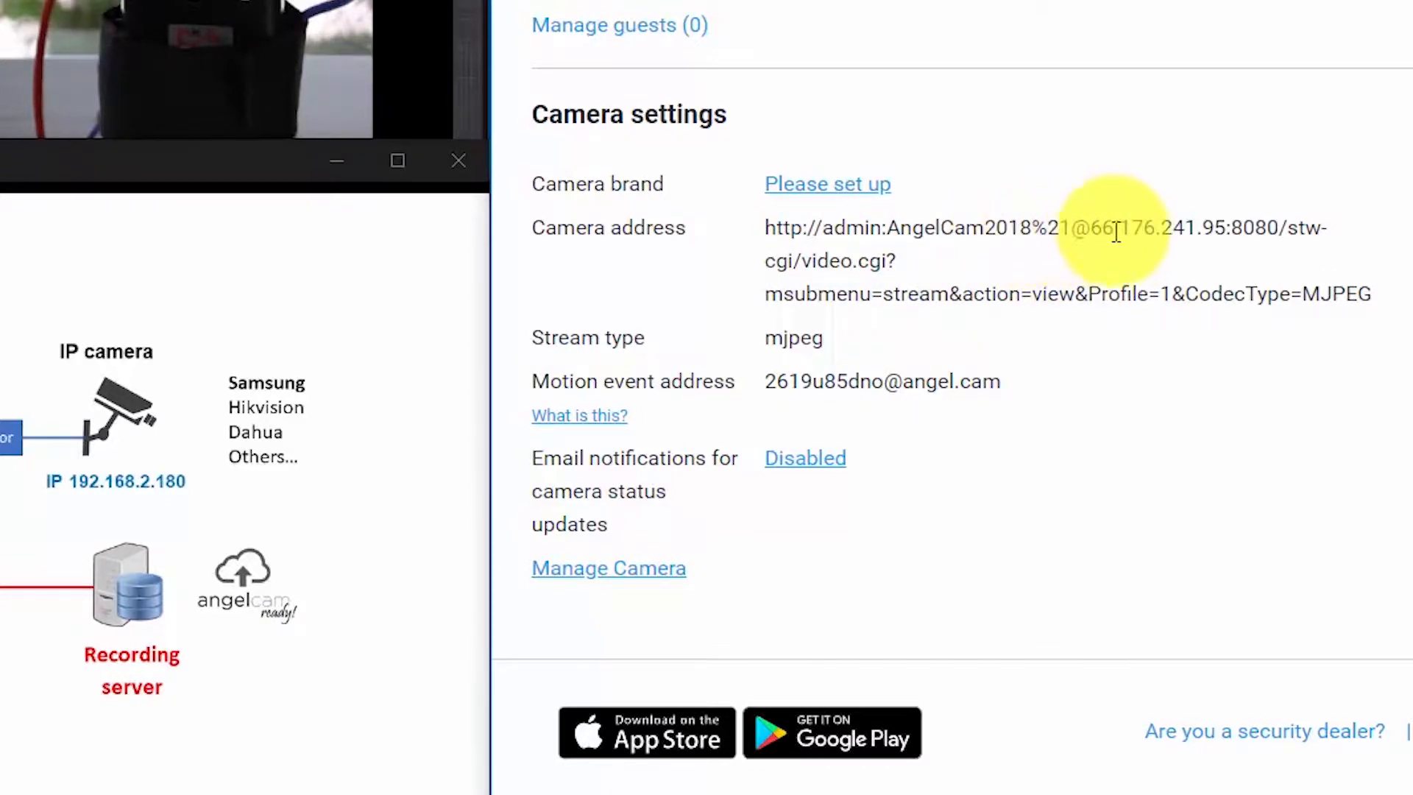
pyautogui.moveTo(1174, 290); pyautogui.dragTo(1091, 294)
pyautogui.moveTo(1291, 294); pyautogui.dragTo(1374, 295)
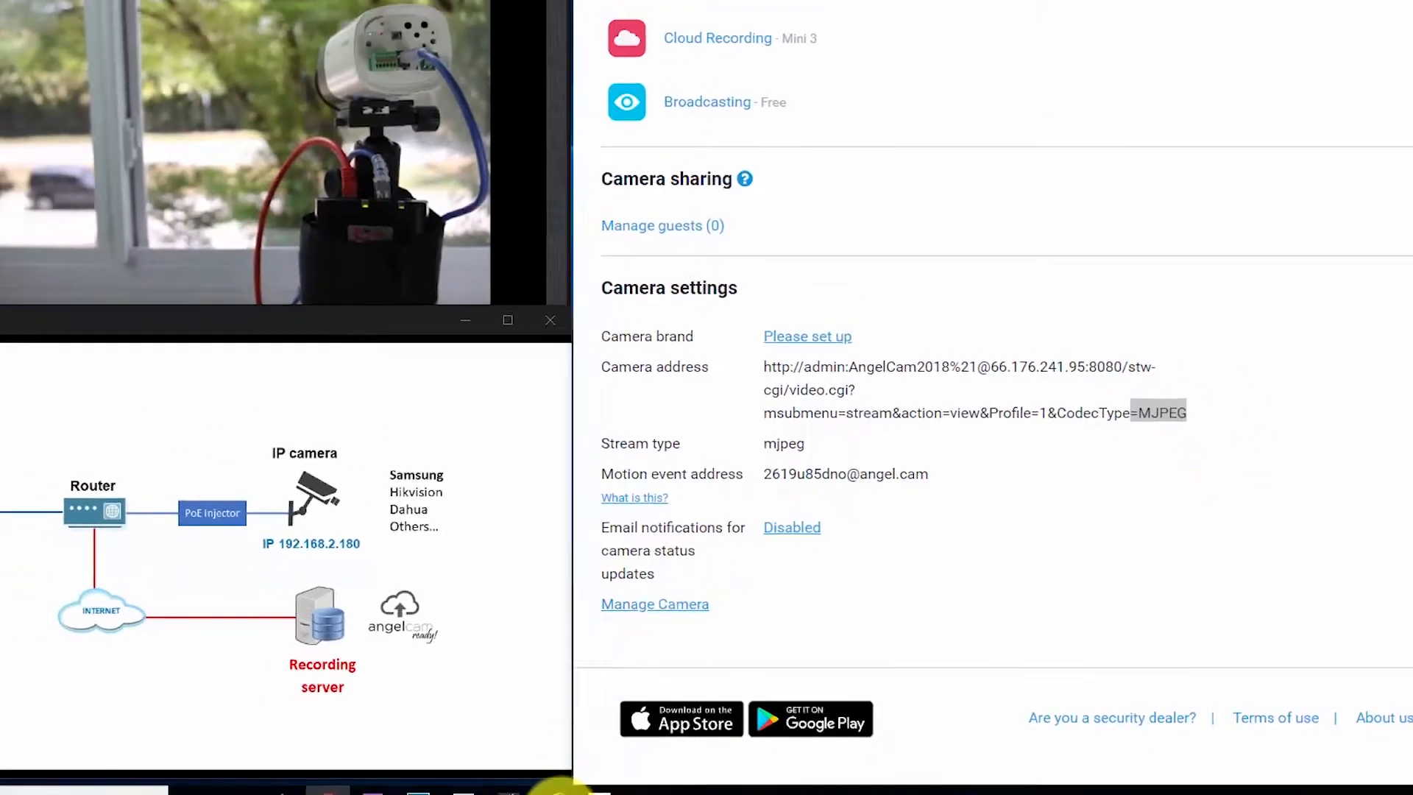
# - Switch to Wisenet WEBVIEWER, compare the MJPEG and H.264 profile details in live monitoring, and return to Angelcam
pyautogui.moveTo(559, 791)
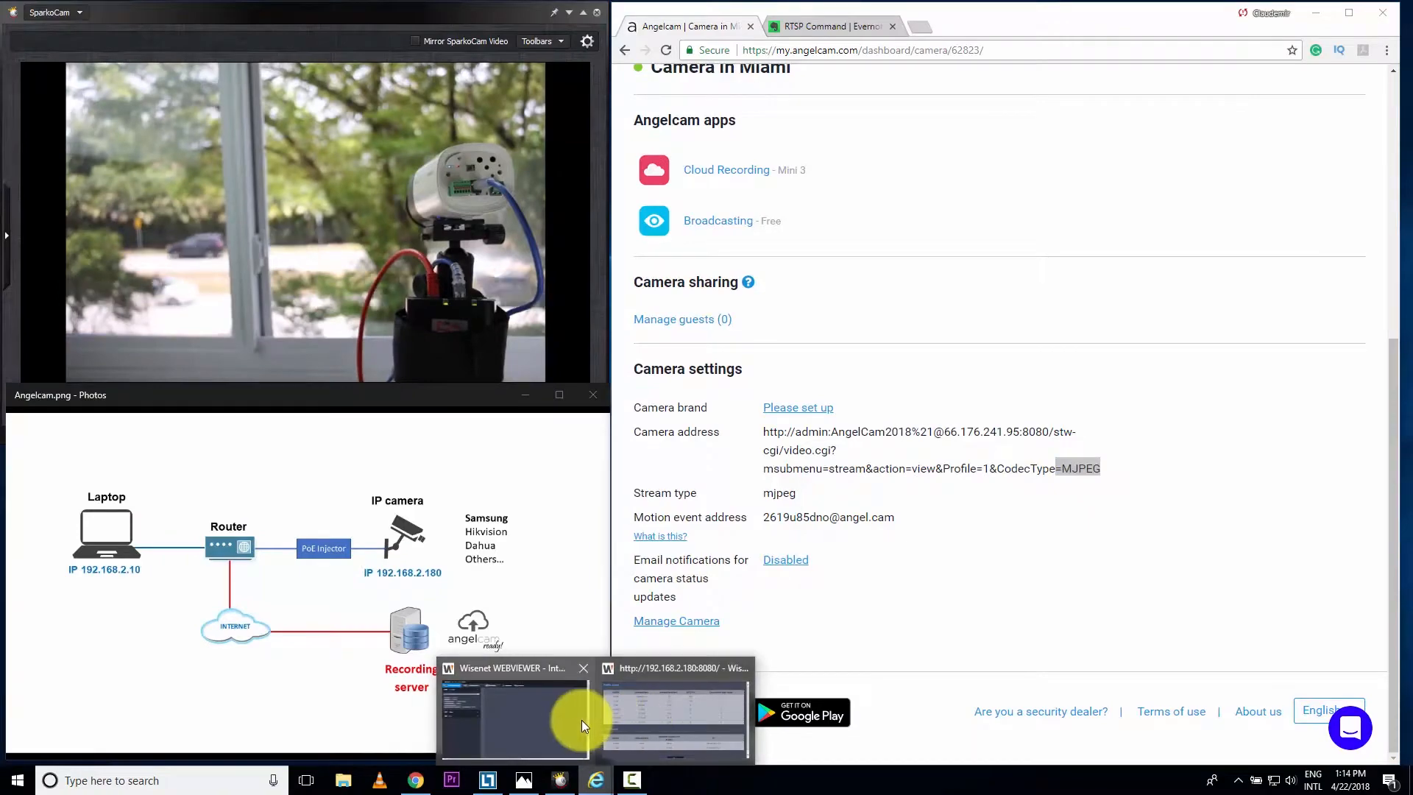
pyautogui.click(534, 725)
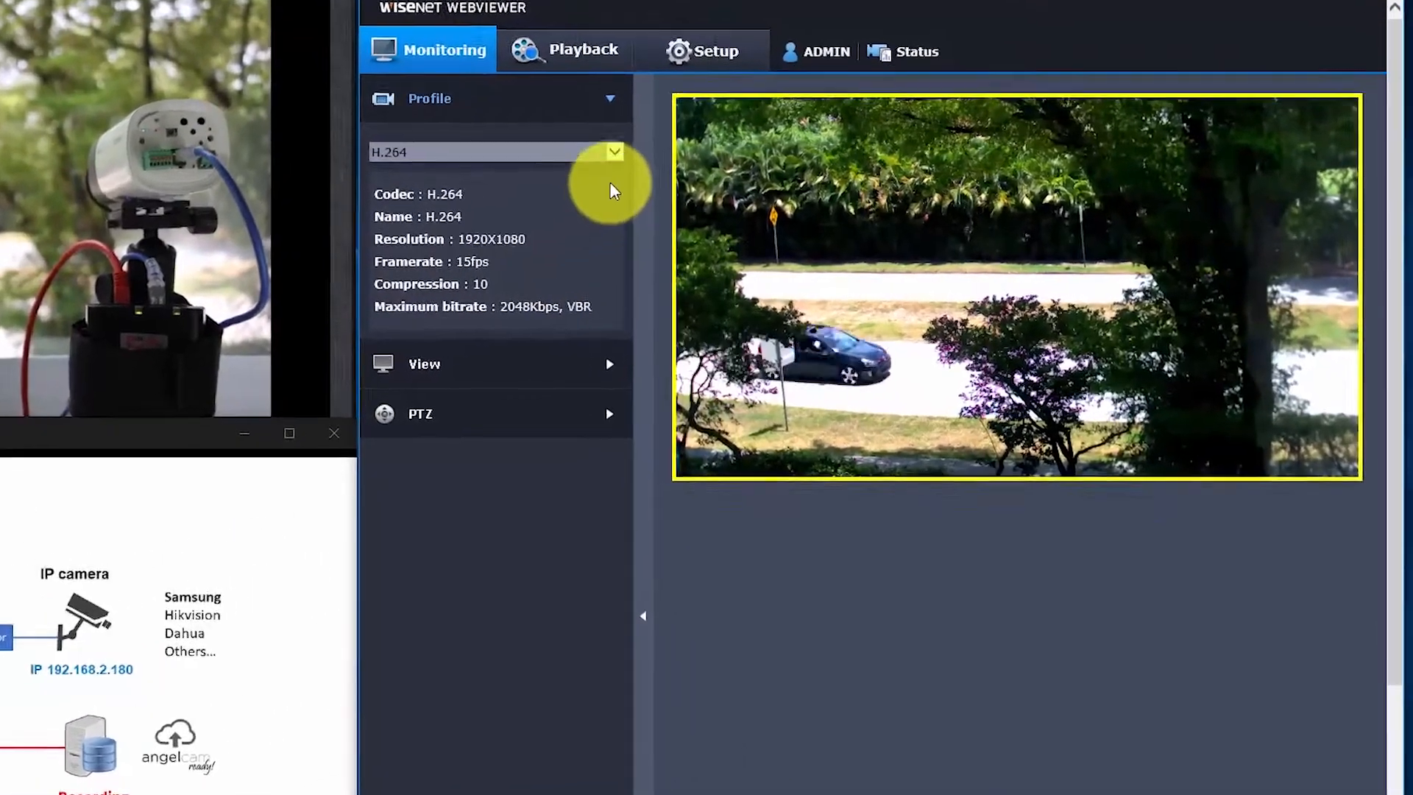
pyautogui.click(804, 183)
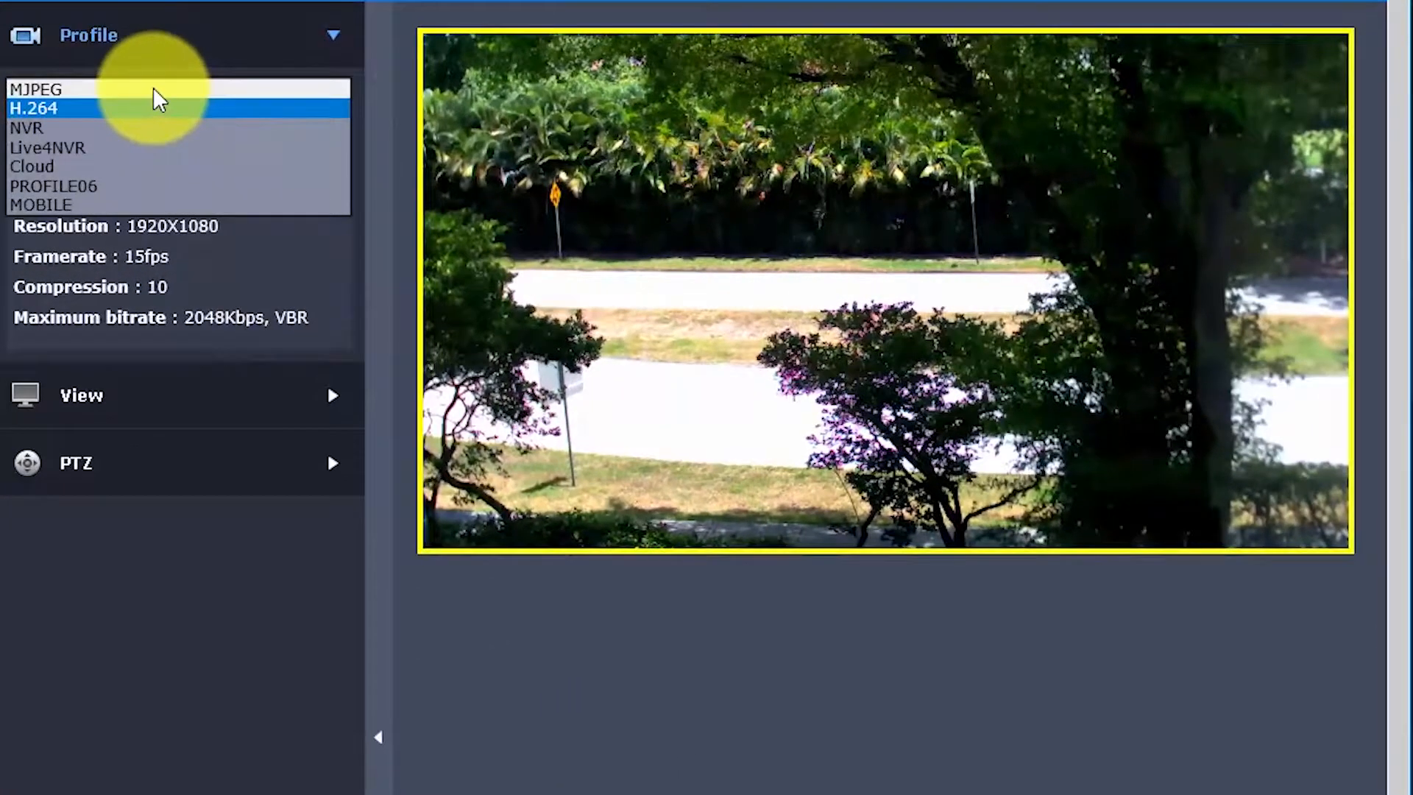
pyautogui.click(152, 90)
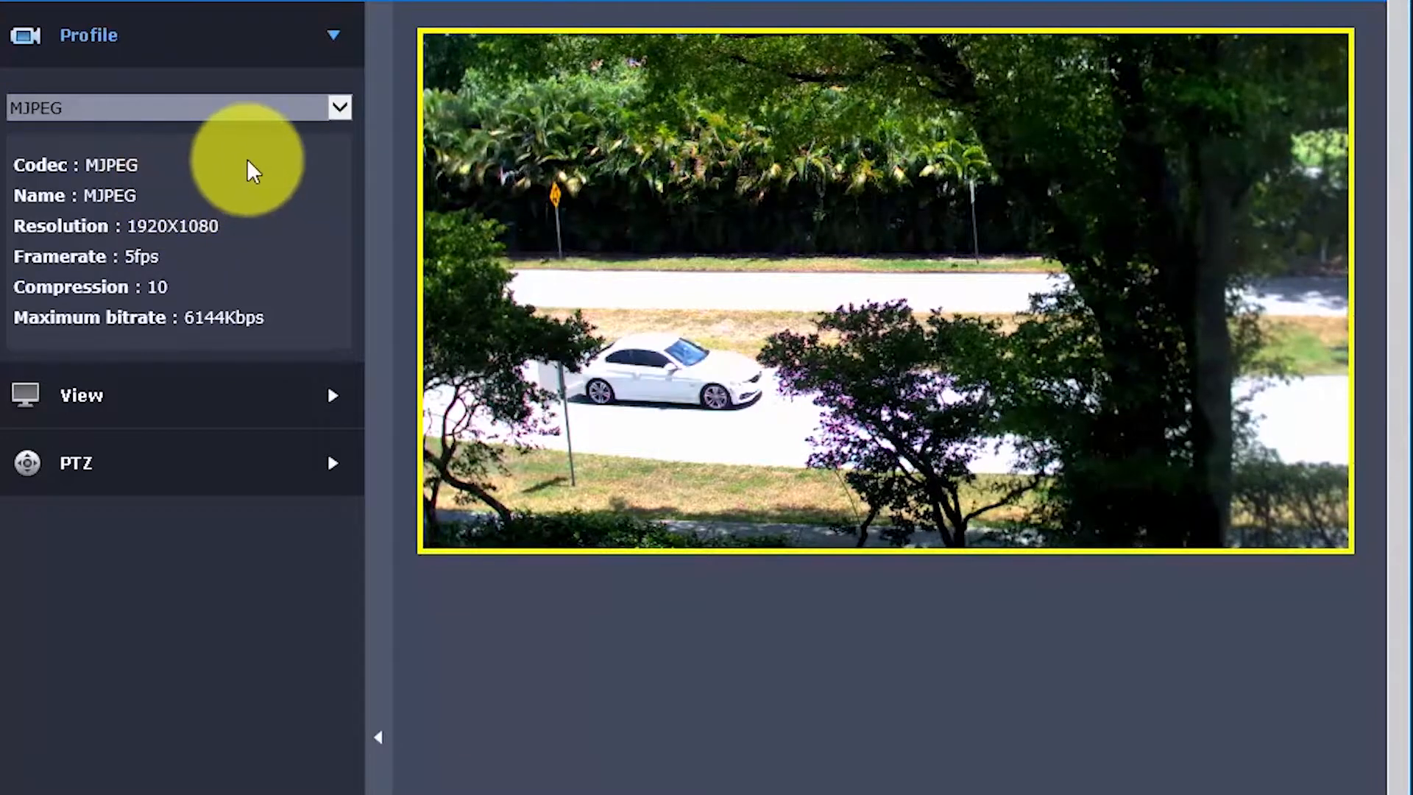
pyautogui.click(339, 109)
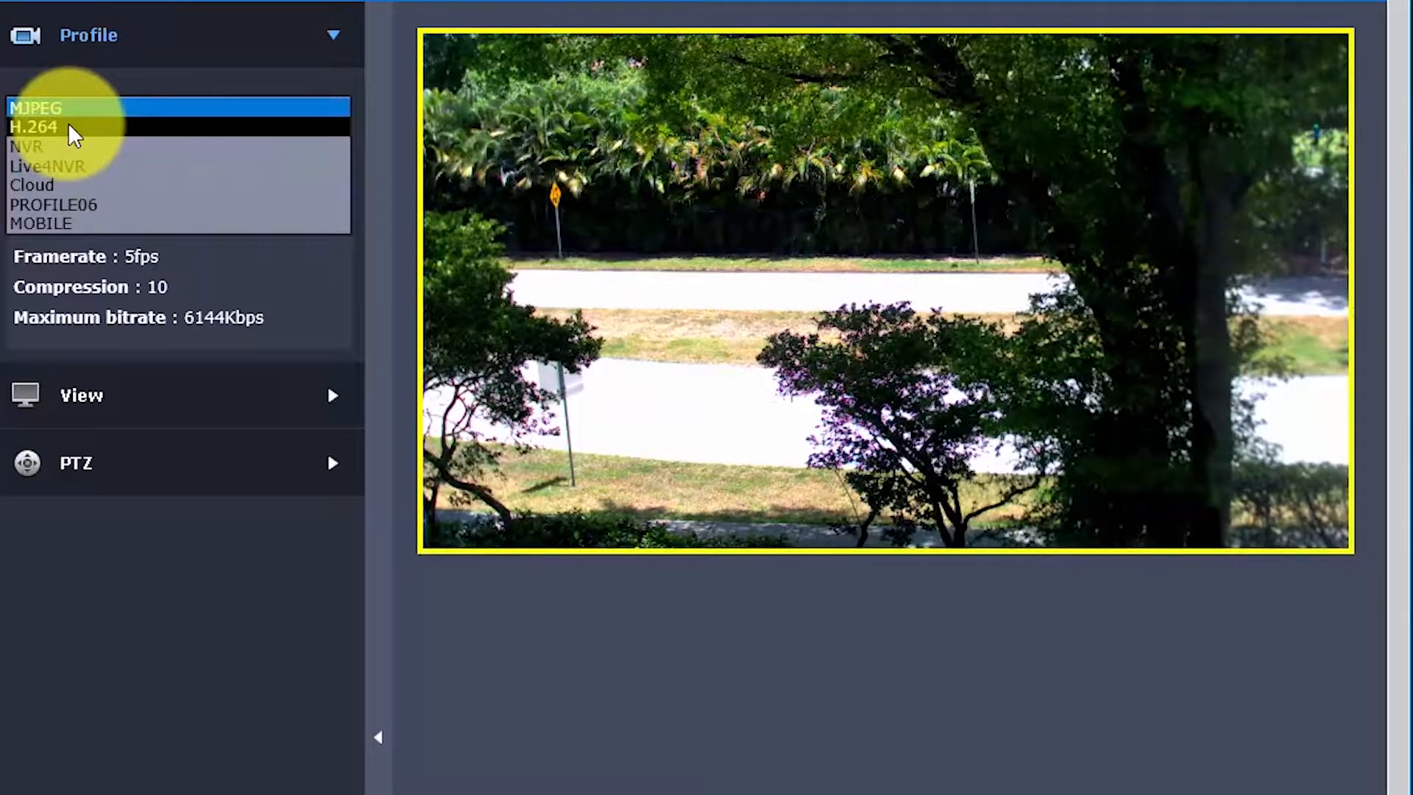
pyautogui.click(73, 131)
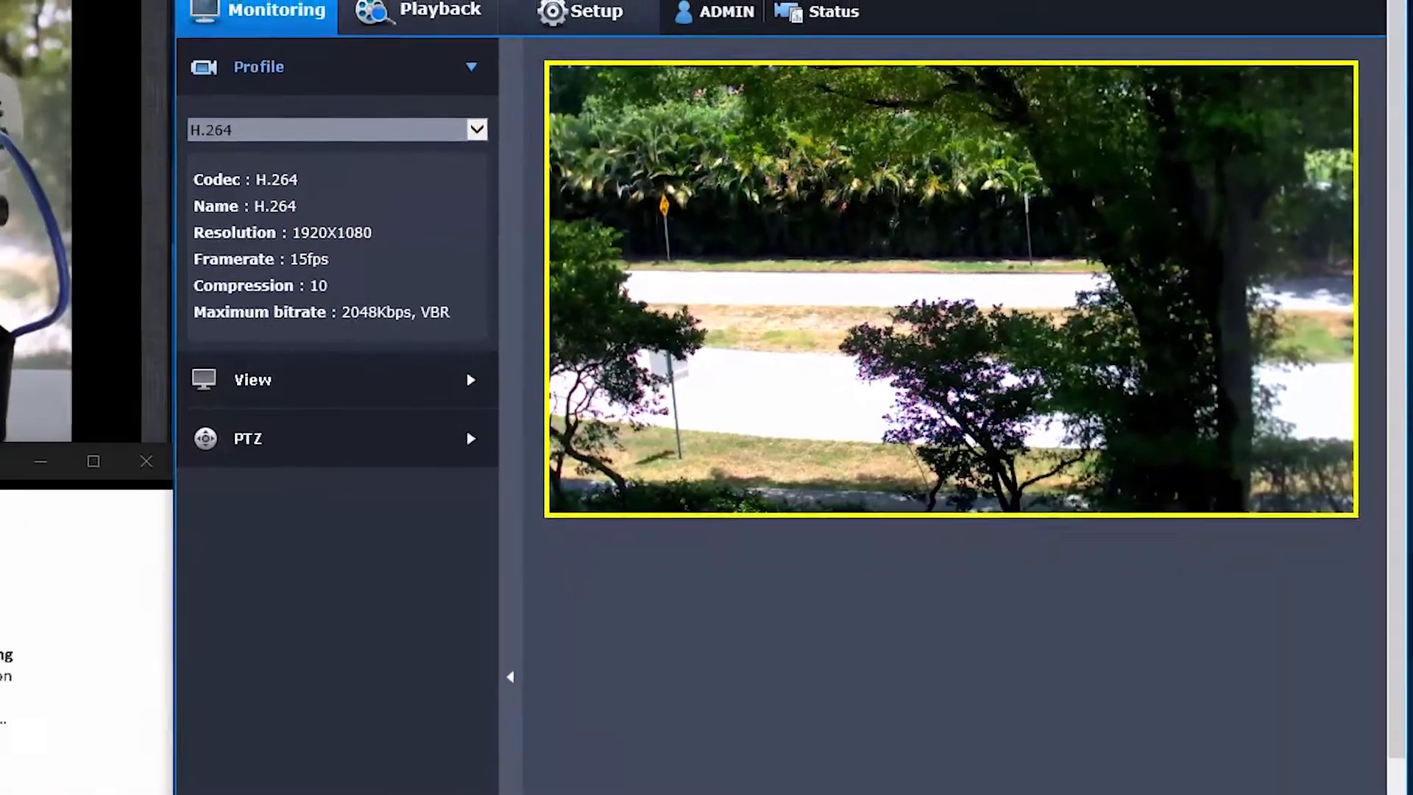
pyautogui.click(1314, 13)
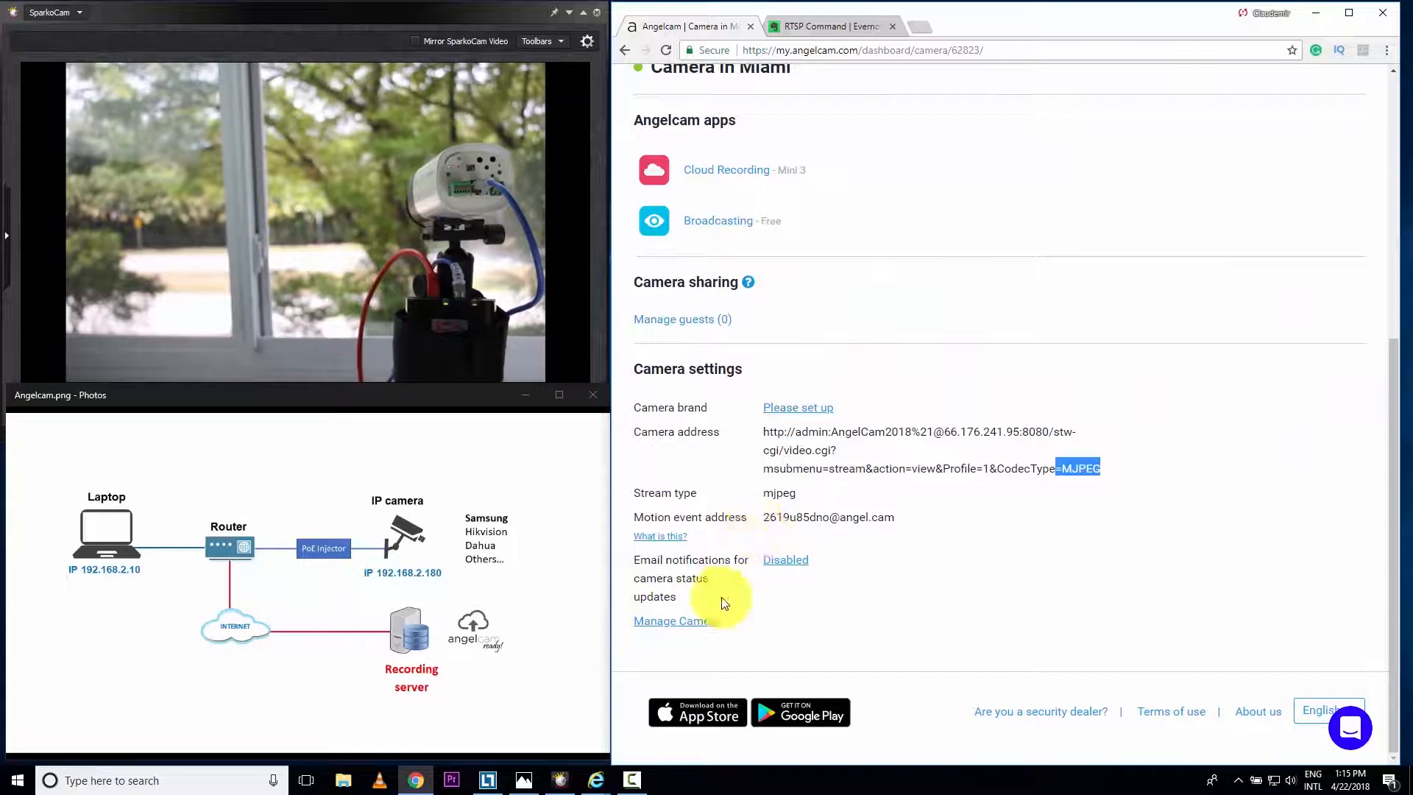
# - Open the management settings for Camera in Miami and inspect the full camera address, including its profile number
pyautogui.click(692, 621)
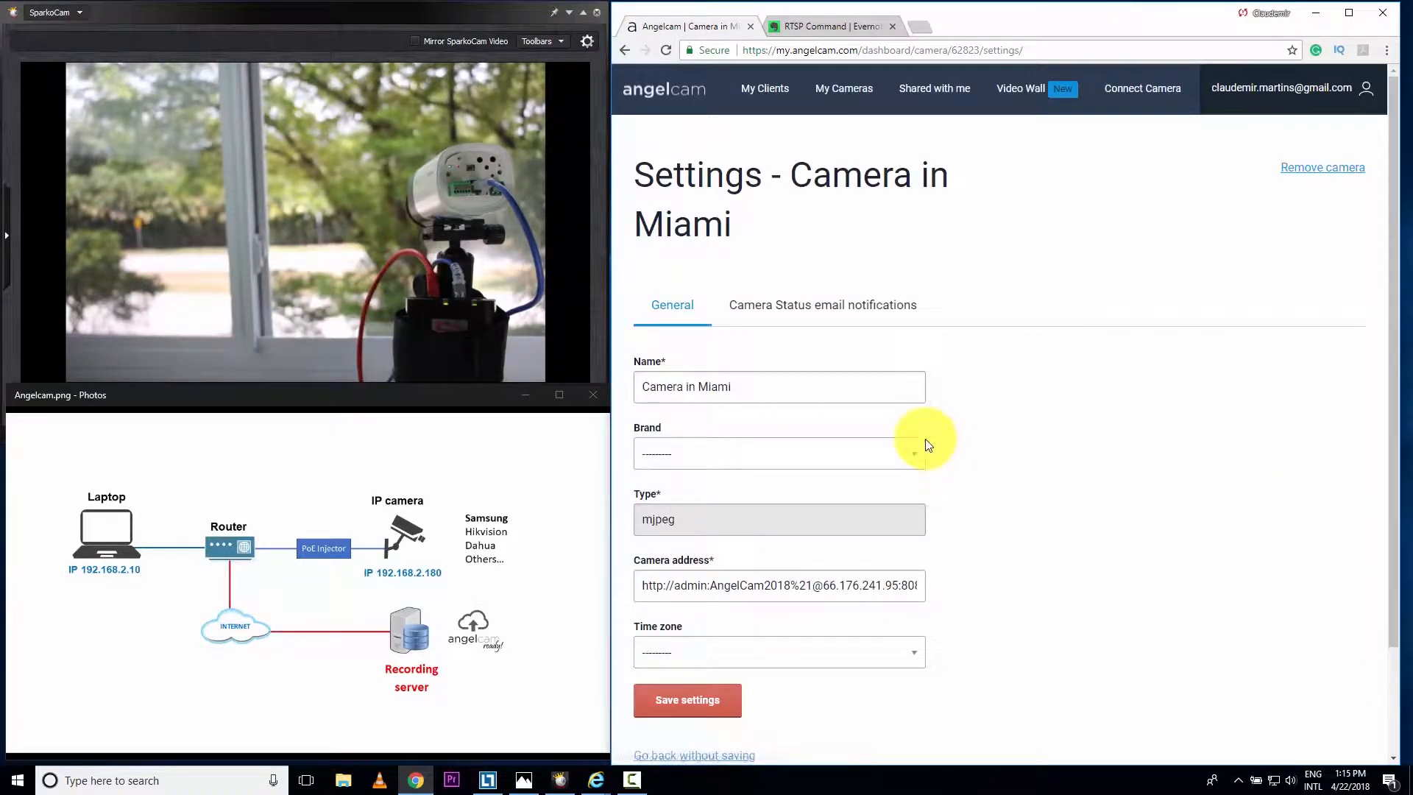
pyautogui.scroll(-2, 927, 443)
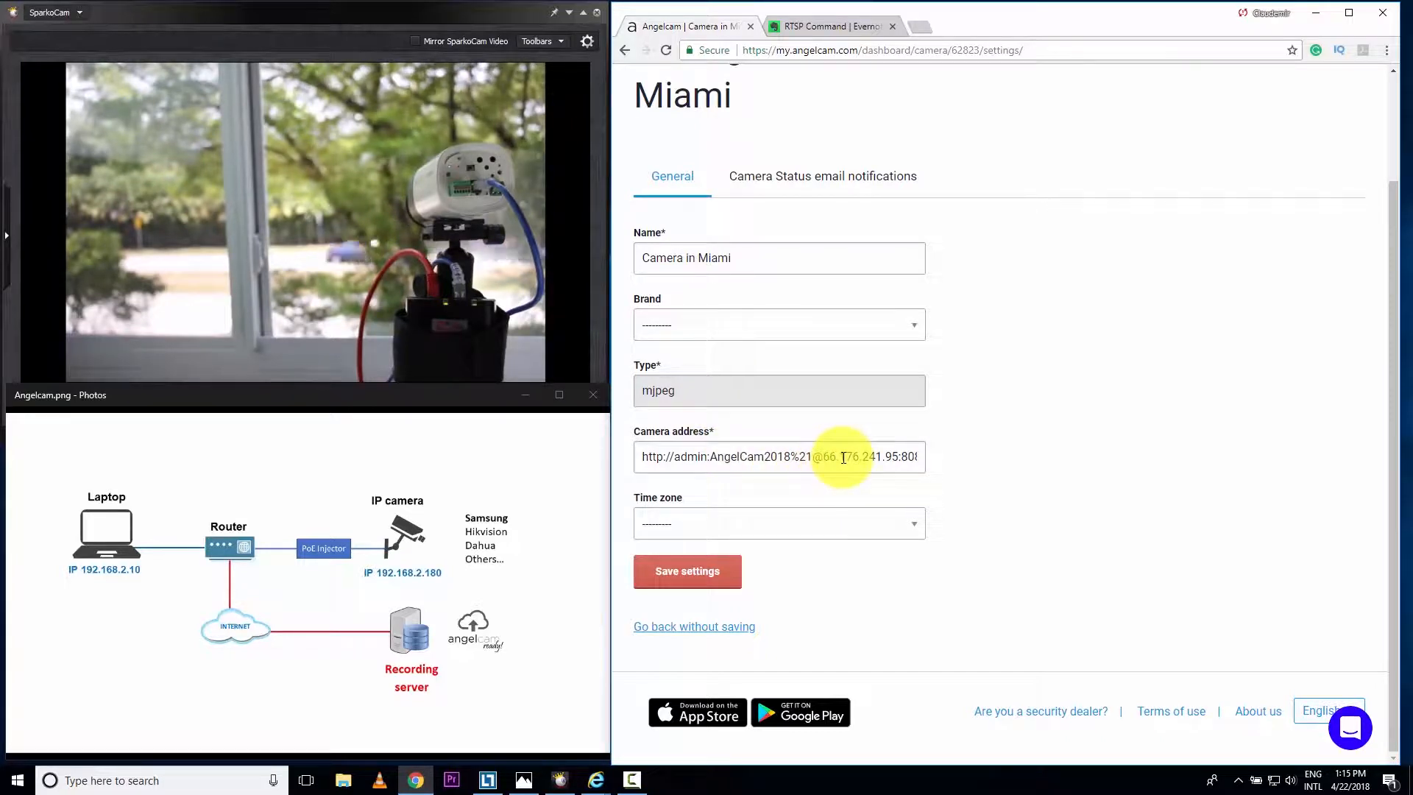
pyautogui.moveTo(837, 457); pyautogui.dragTo(874, 457)
pyautogui.click(873, 458)
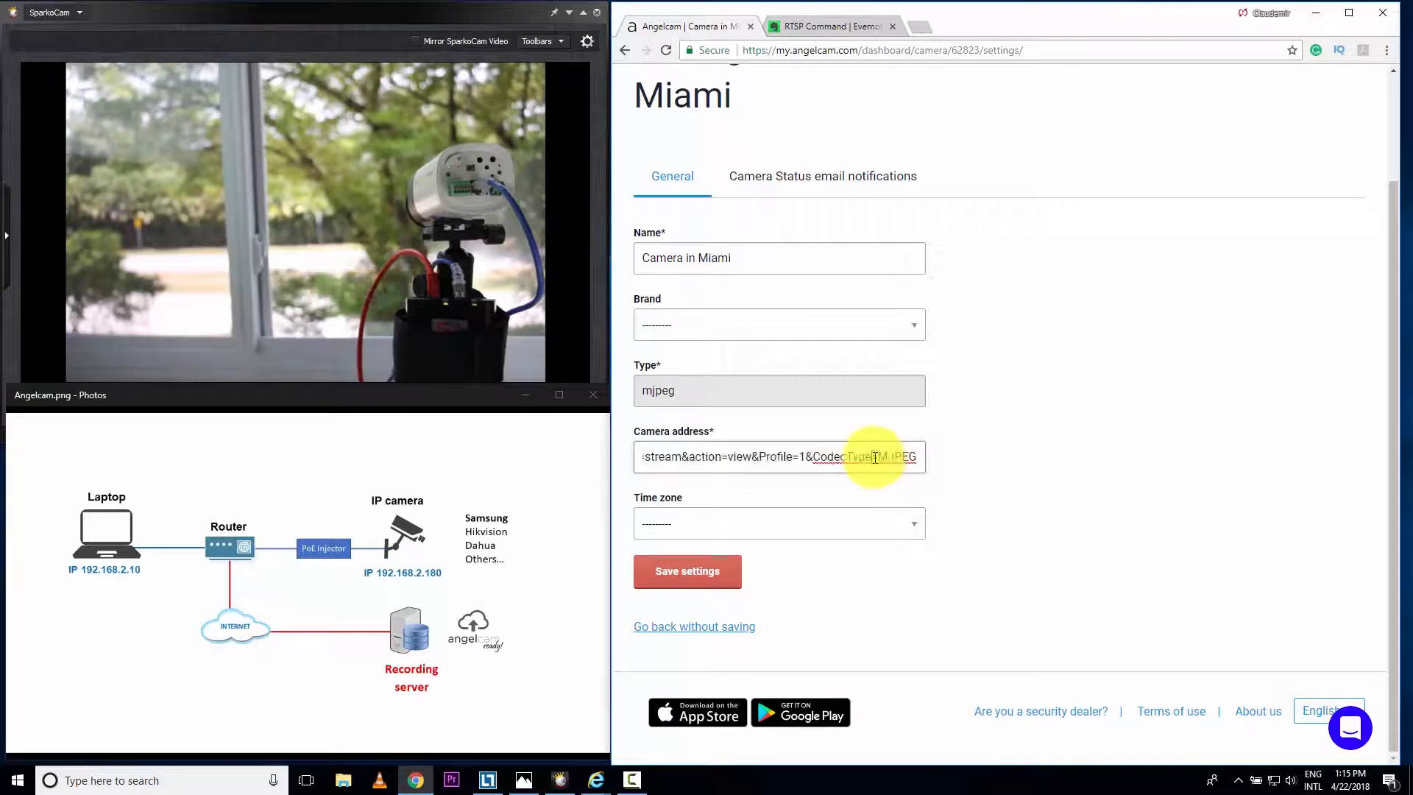
pyautogui.doubleClick(801, 457)
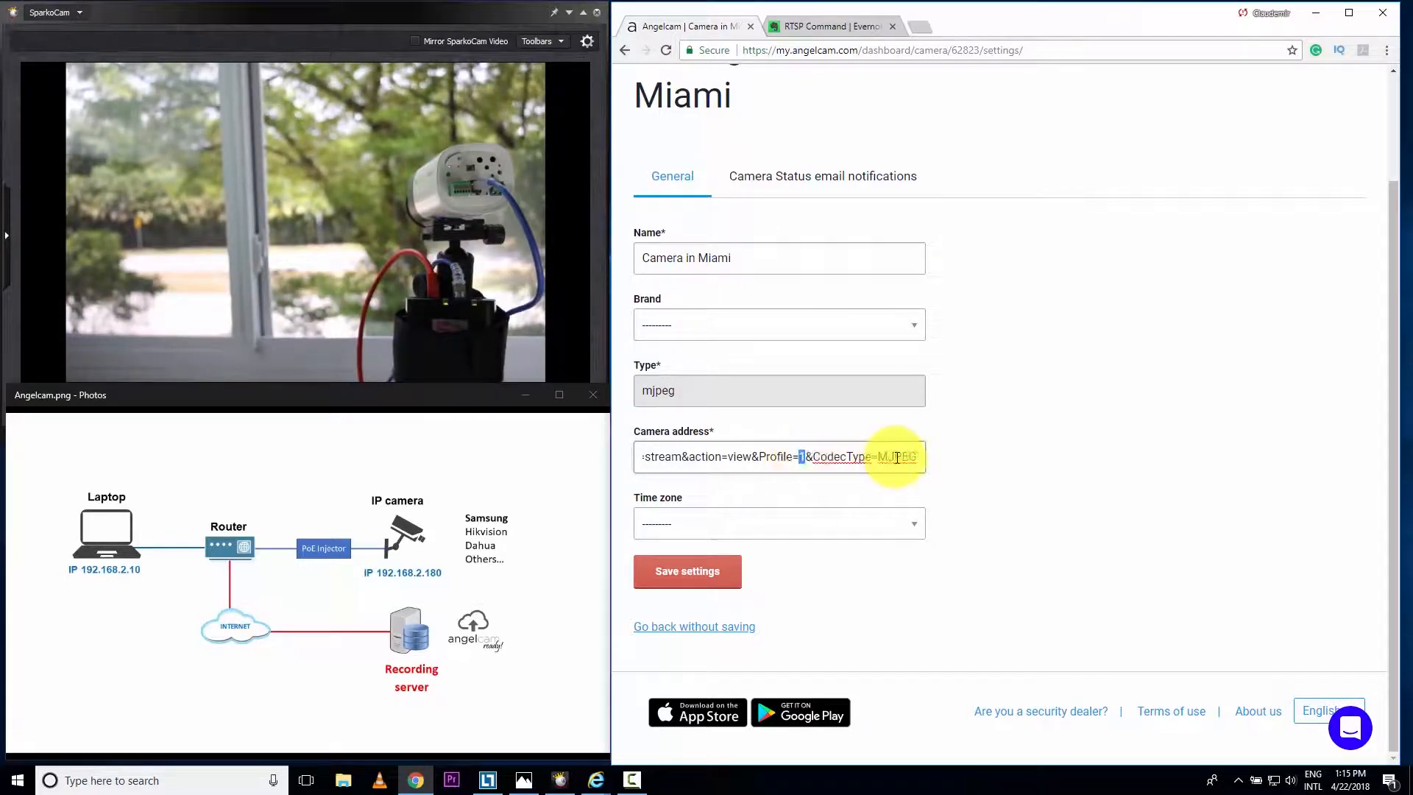
pyautogui.moveTo(916, 457); pyautogui.dragTo(621, 463)
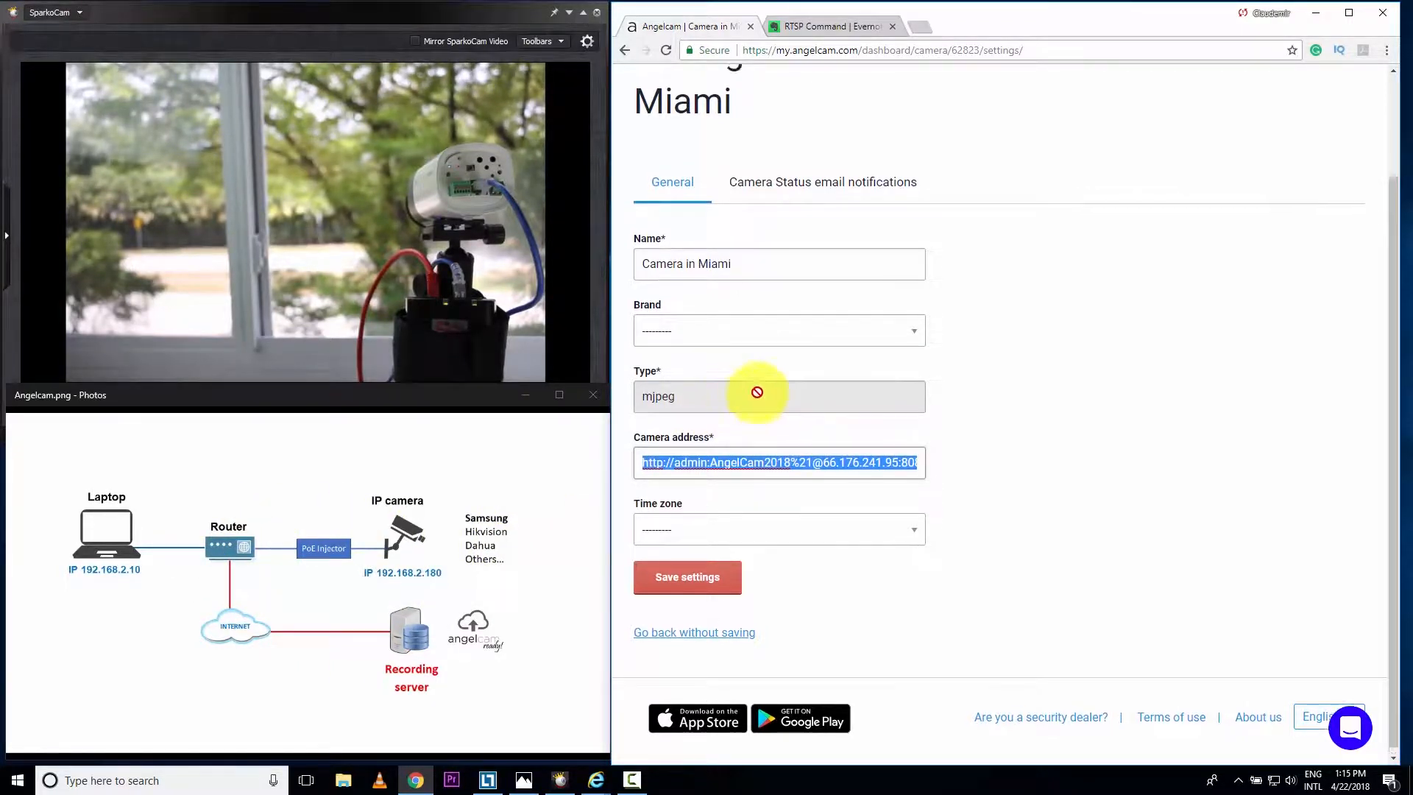
pyautogui.scroll(2, 758, 390)
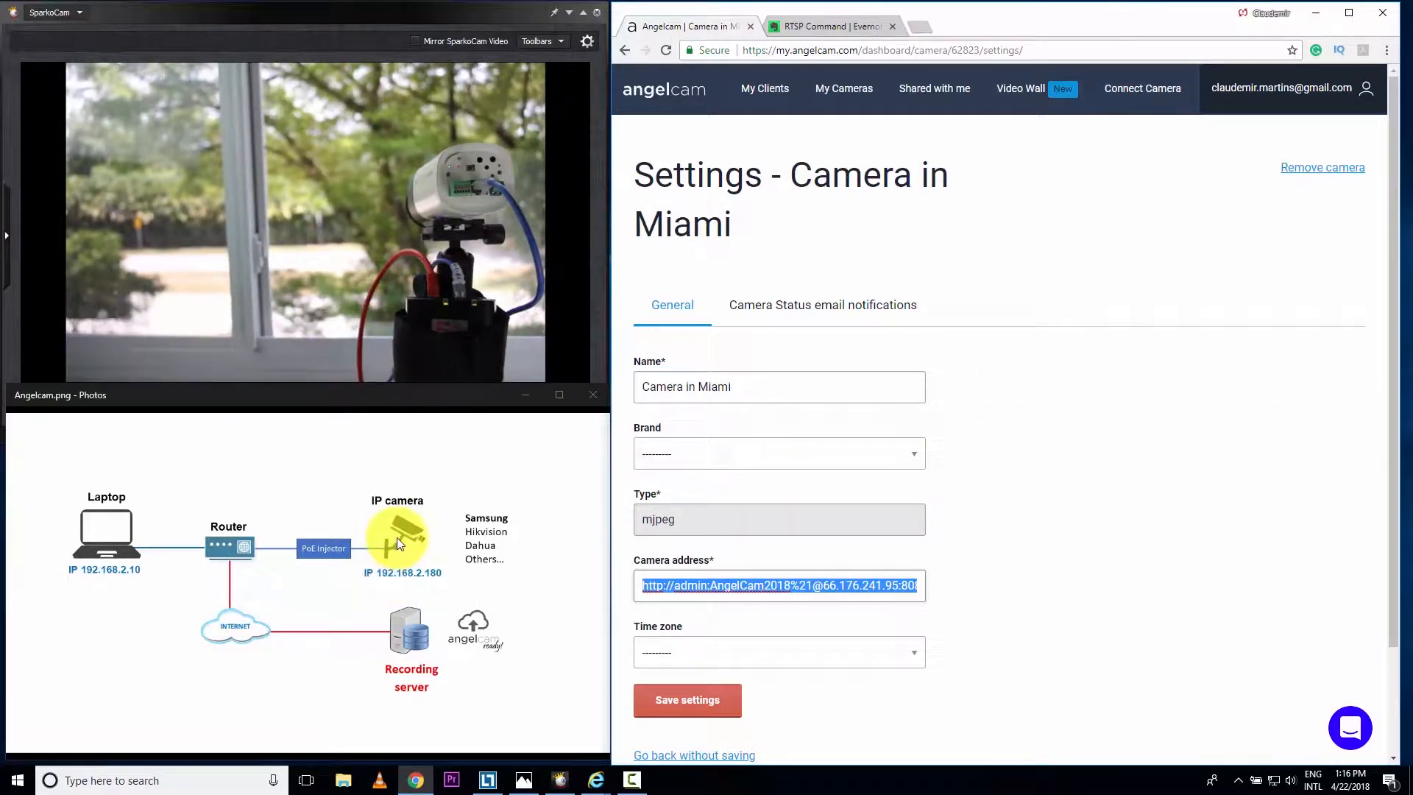
pyautogui.click(657, 585)
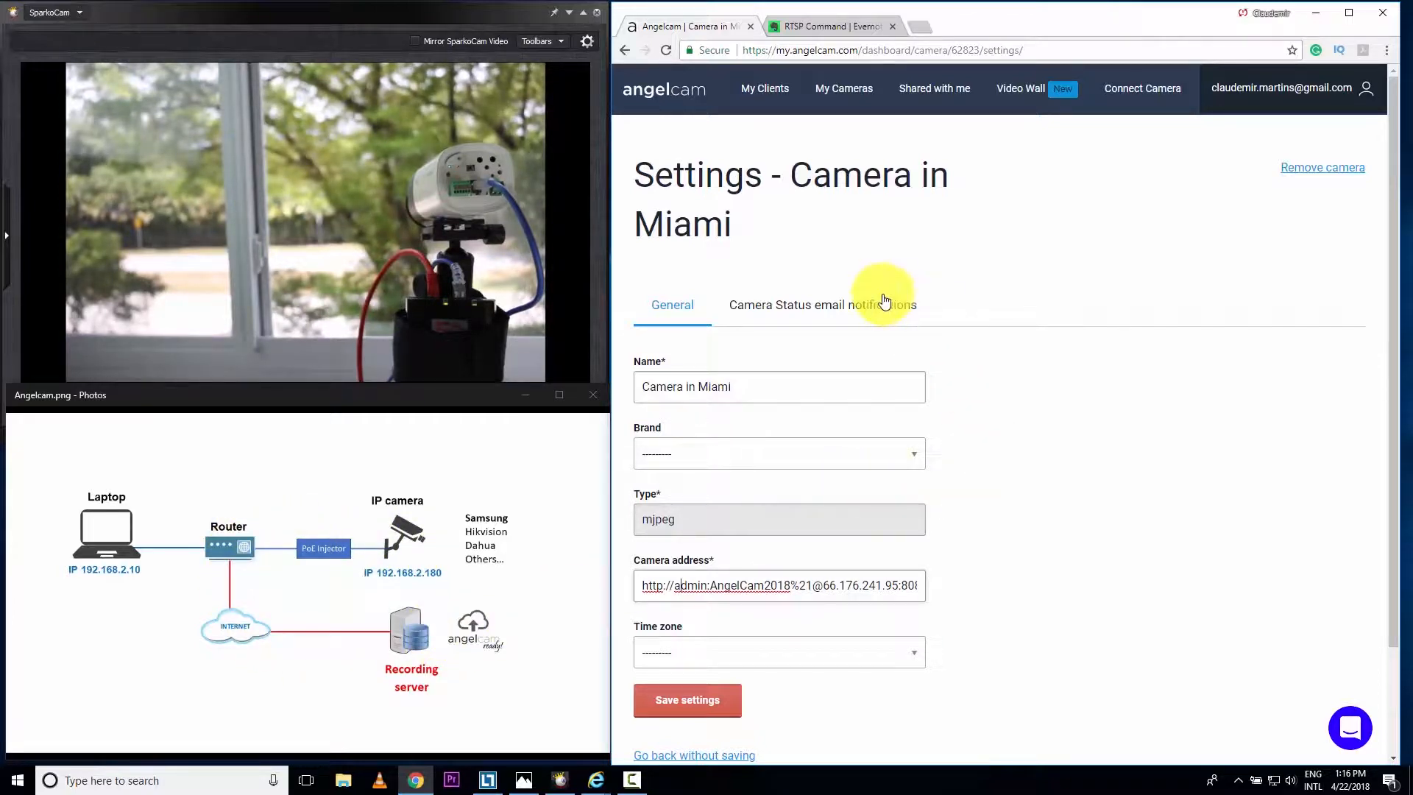
# - Open the RTSP Command note in Evernote and examine the address's protocol, username, password, IP address, profile and media file parts
pyautogui.click(816, 24)
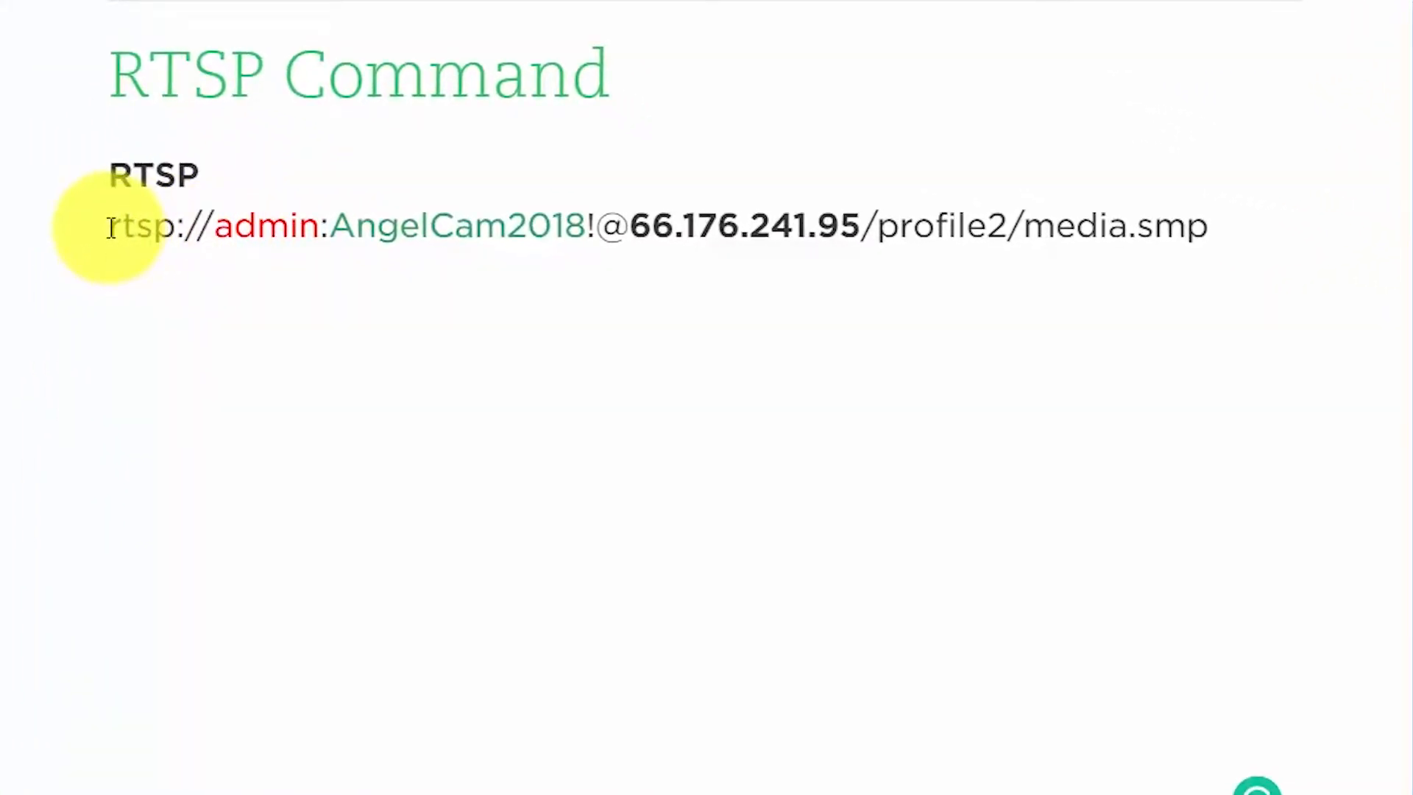
pyautogui.moveTo(111, 227); pyautogui.dragTo(219, 227)
pyautogui.click(218, 246)
pyautogui.moveTo(319, 225); pyautogui.dragTo(221, 226)
pyautogui.click(229, 255)
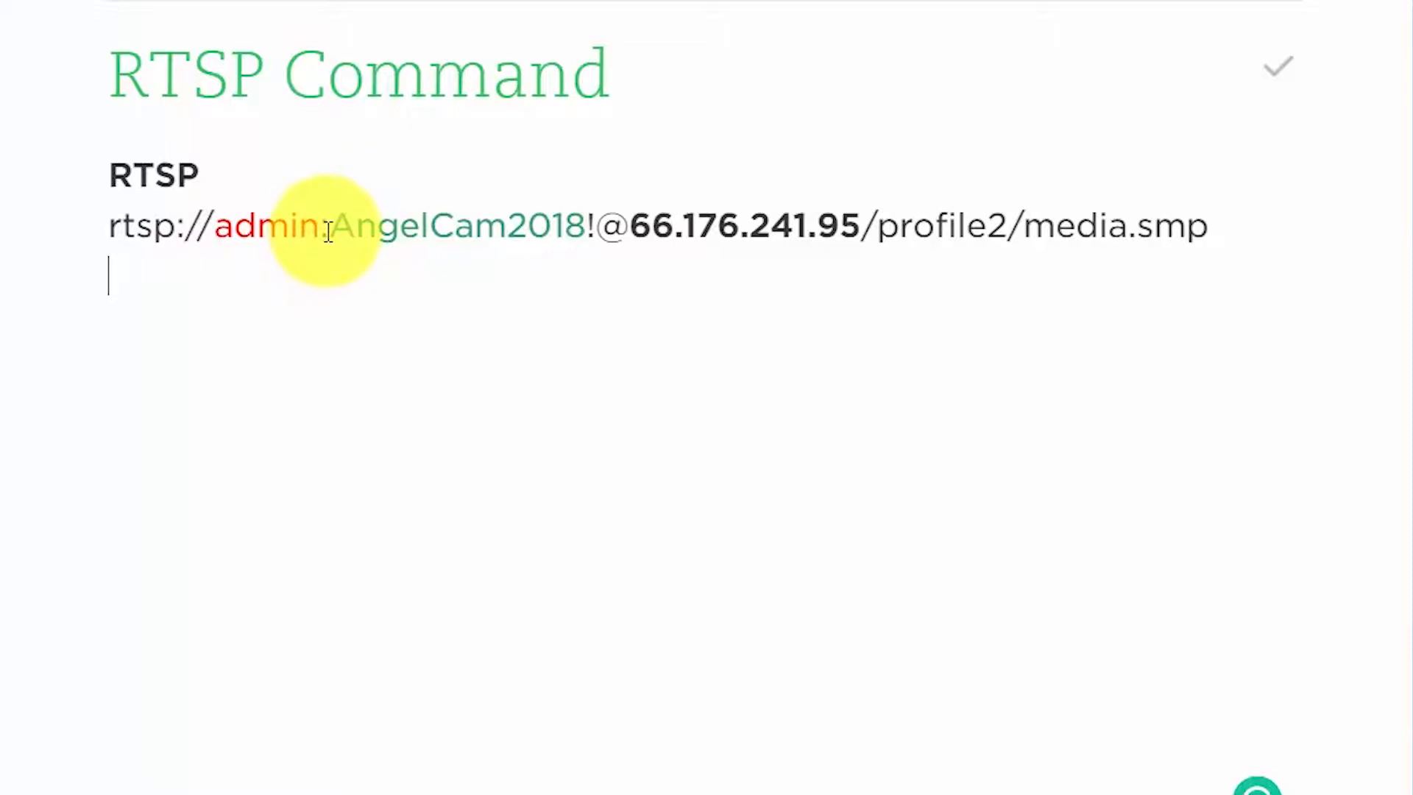
pyautogui.moveTo(339, 227); pyautogui.dragTo(576, 224)
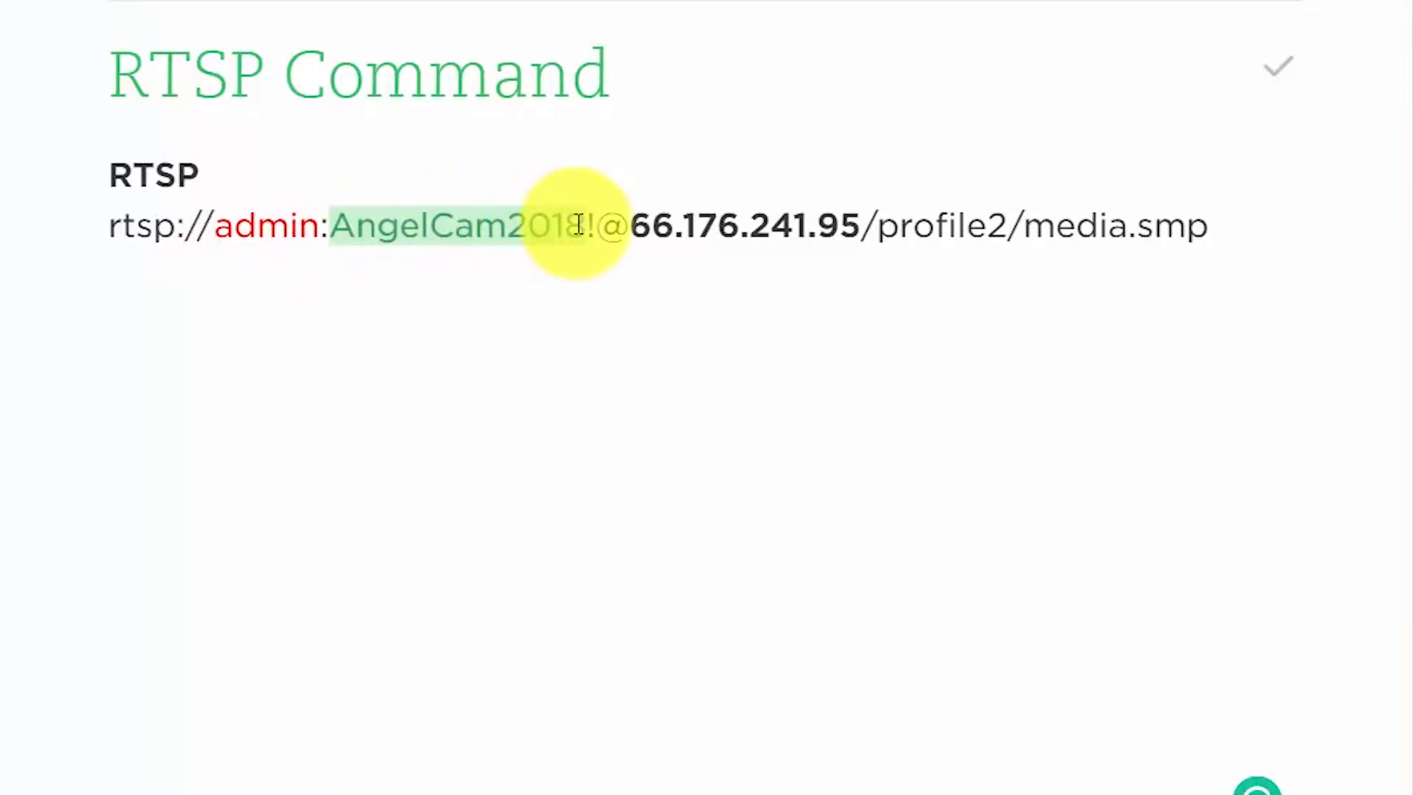
pyautogui.click(571, 252)
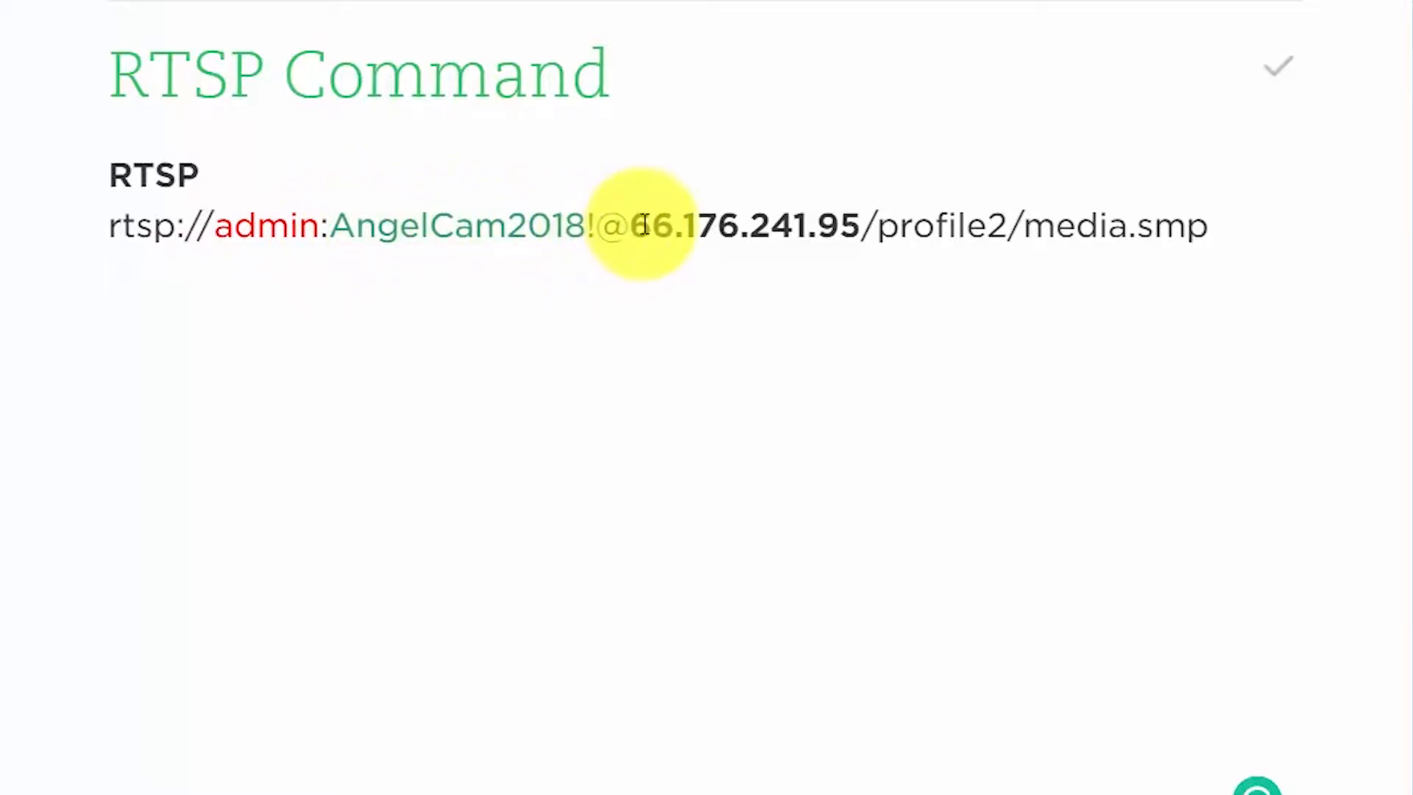
pyautogui.moveTo(637, 222); pyautogui.dragTo(844, 214)
pyautogui.click(809, 256)
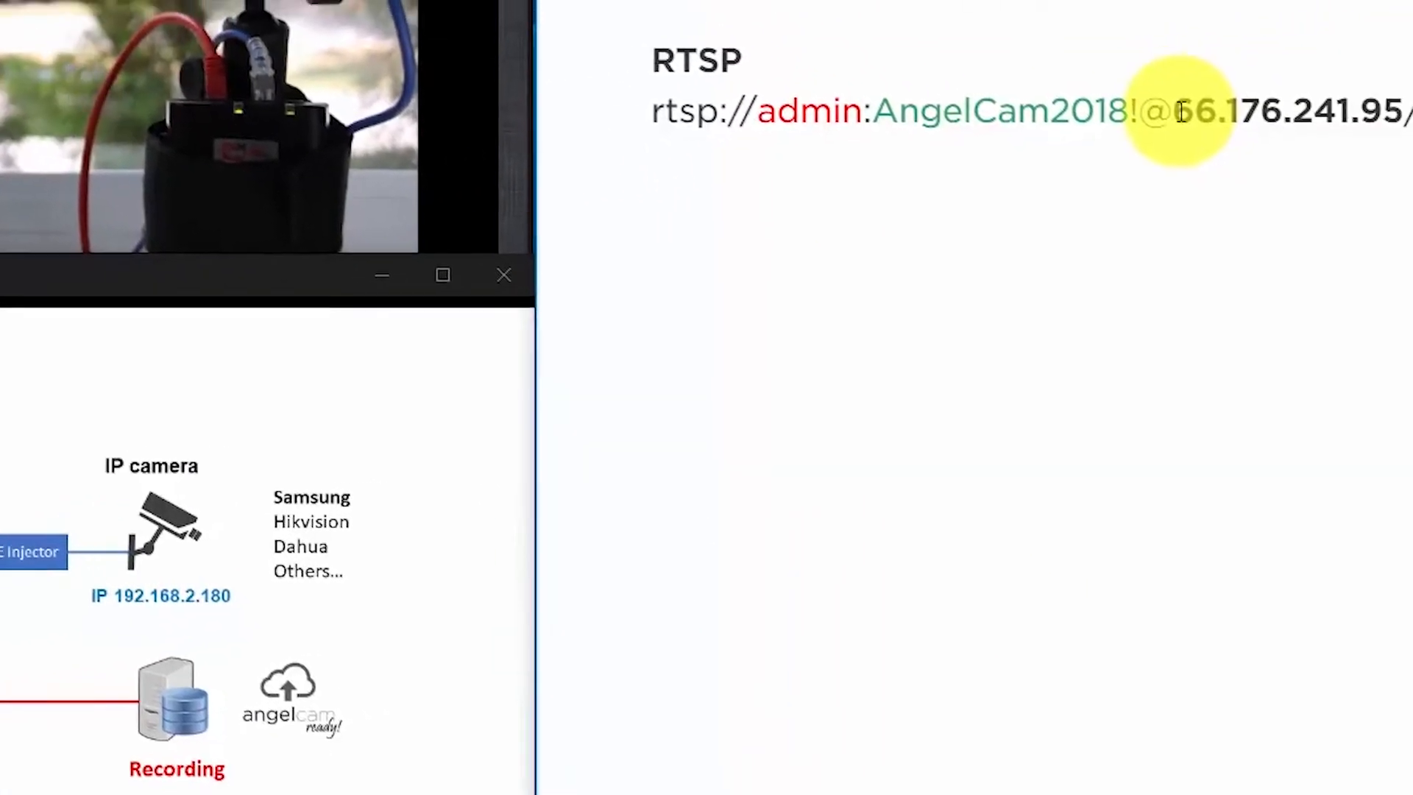
pyautogui.moveTo(1168, 111); pyautogui.dragTo(1107, 174)
pyautogui.click(1130, 248)
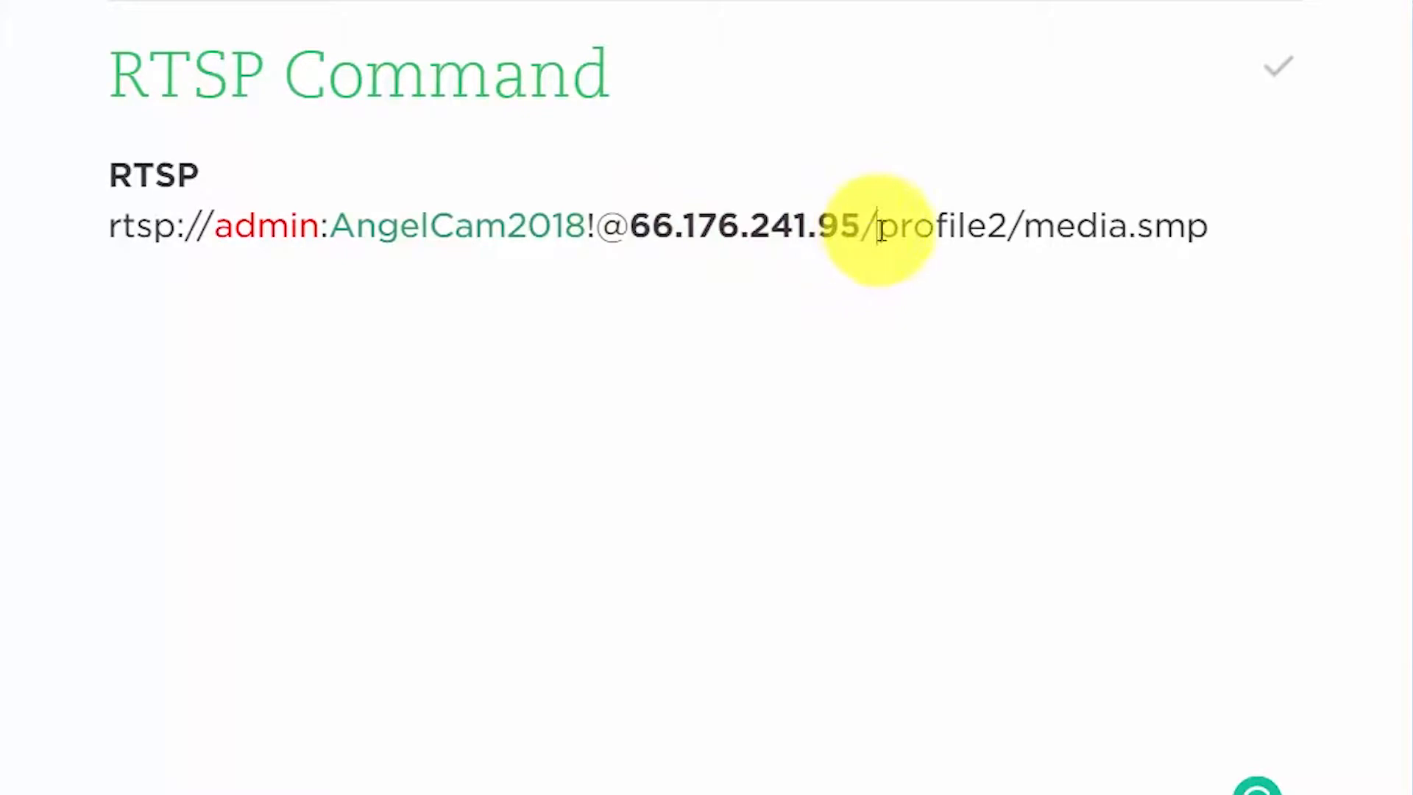
pyautogui.moveTo(880, 230); pyautogui.dragTo(1009, 221)
pyautogui.click(968, 265)
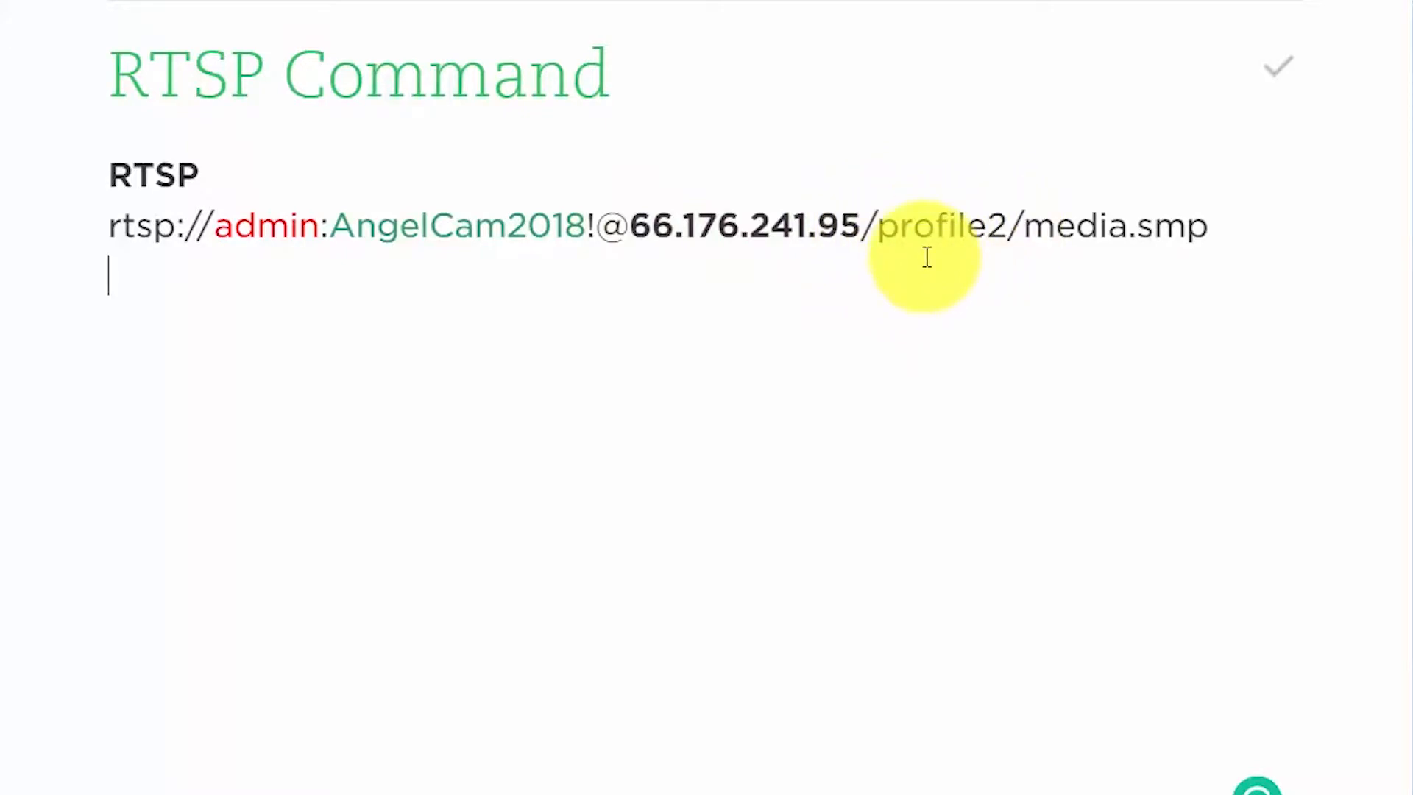
pyautogui.moveTo(1025, 221); pyautogui.dragTo(1220, 230)
pyautogui.click(1189, 252)
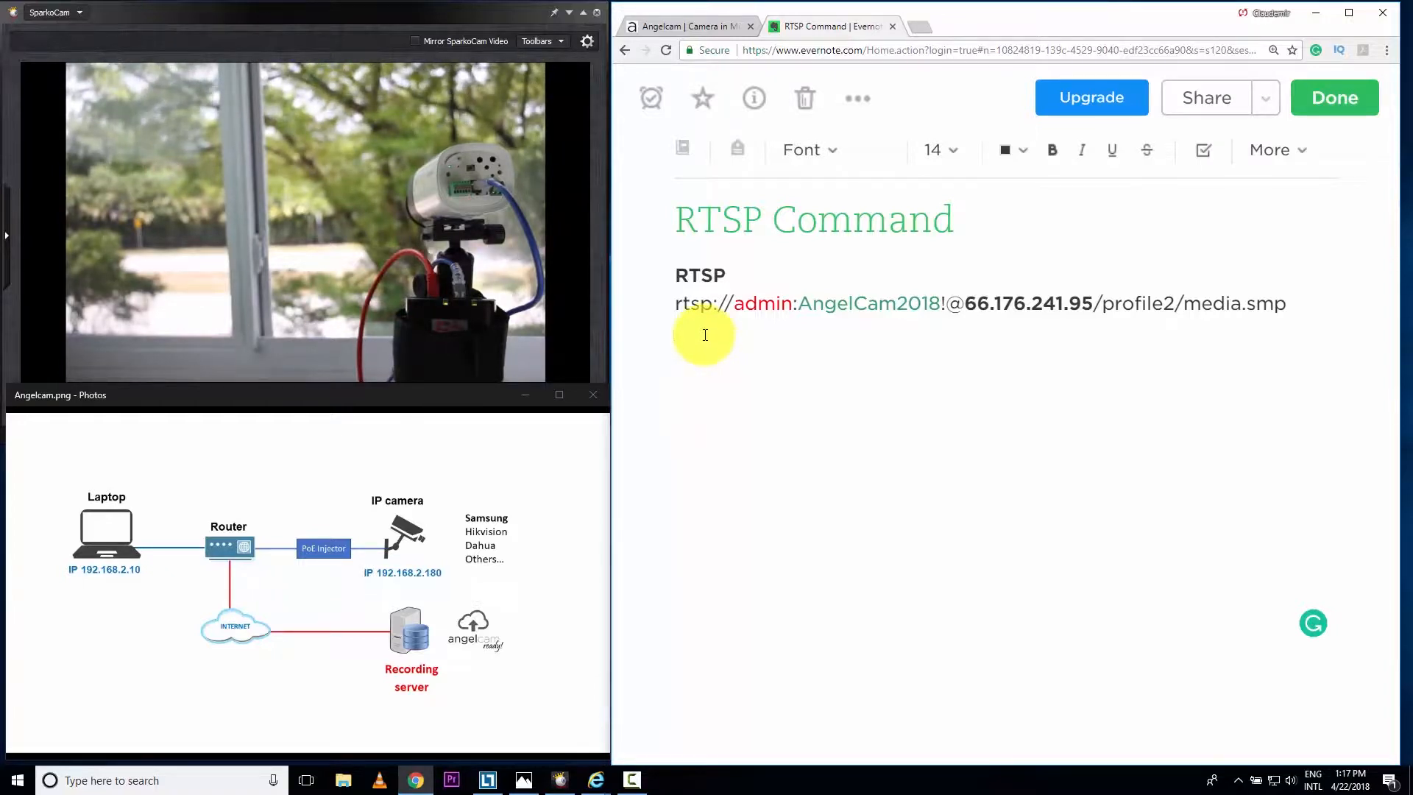
# - Copy the complete RTSP stream address from the note
pyautogui.moveTo(678, 305); pyautogui.dragTo(1290, 305)
pyautogui.rightClick(1184, 308)
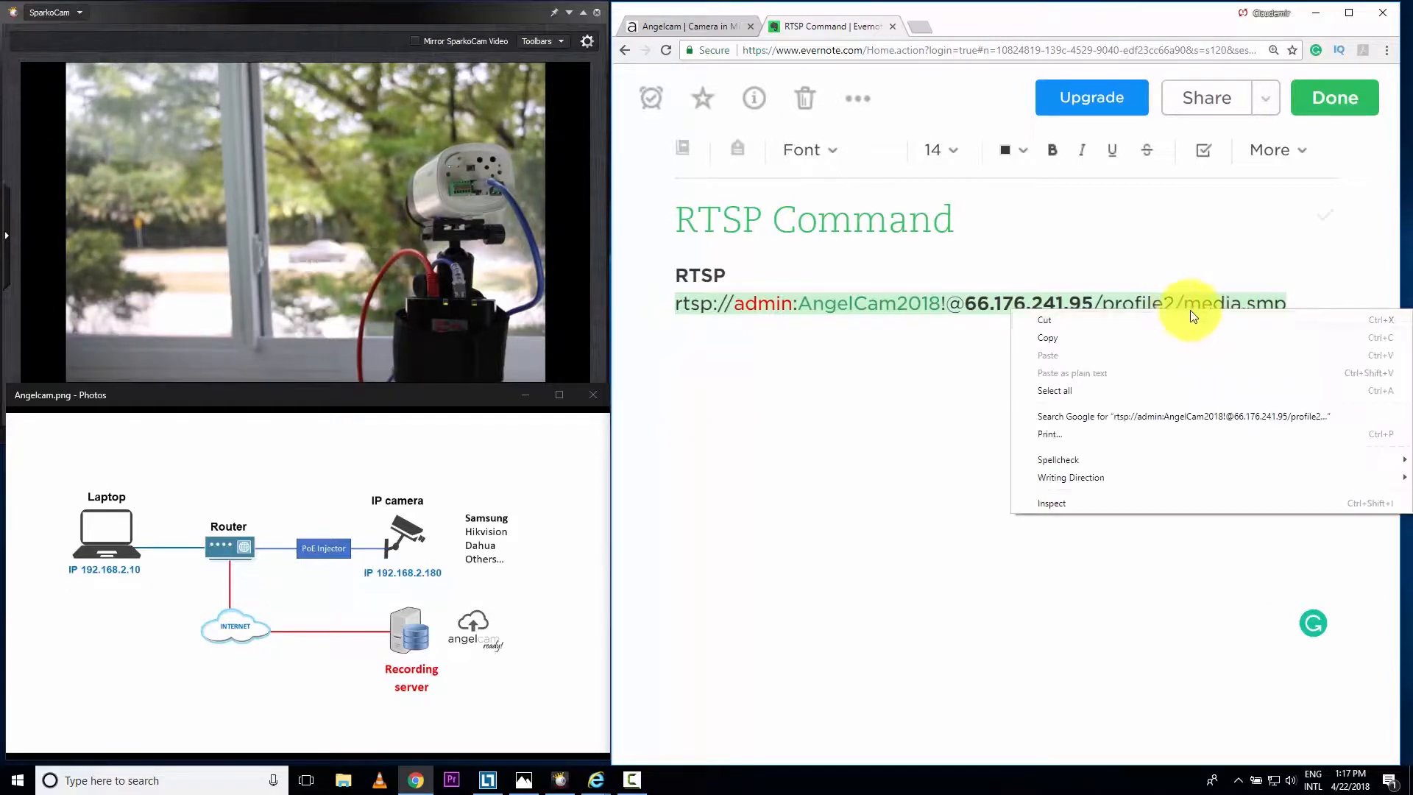
pyautogui.click(1108, 341)
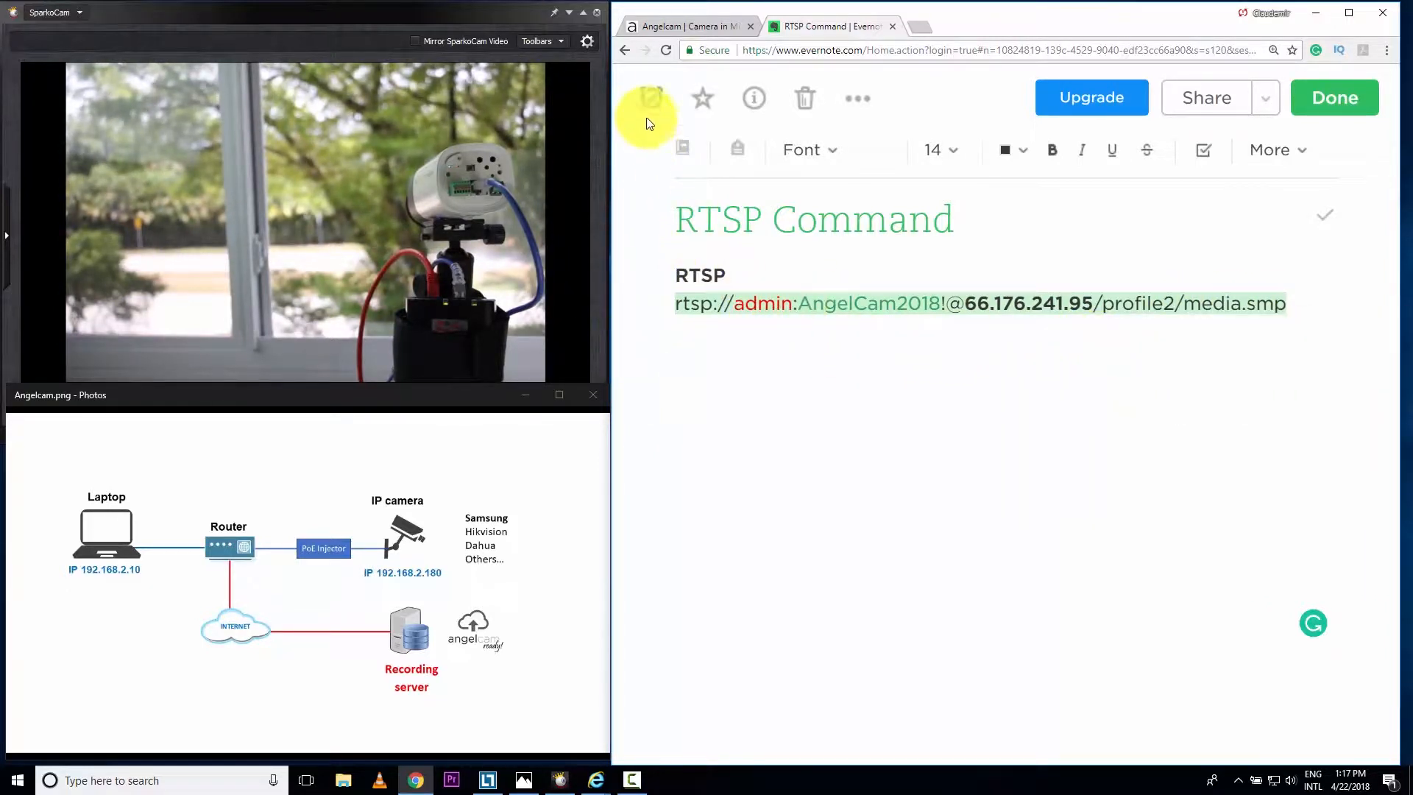
# - Return to Angelcam and remove Camera in Miami from the account, giving a reason for the removal and confirming the deletion
pyautogui.click(685, 27)
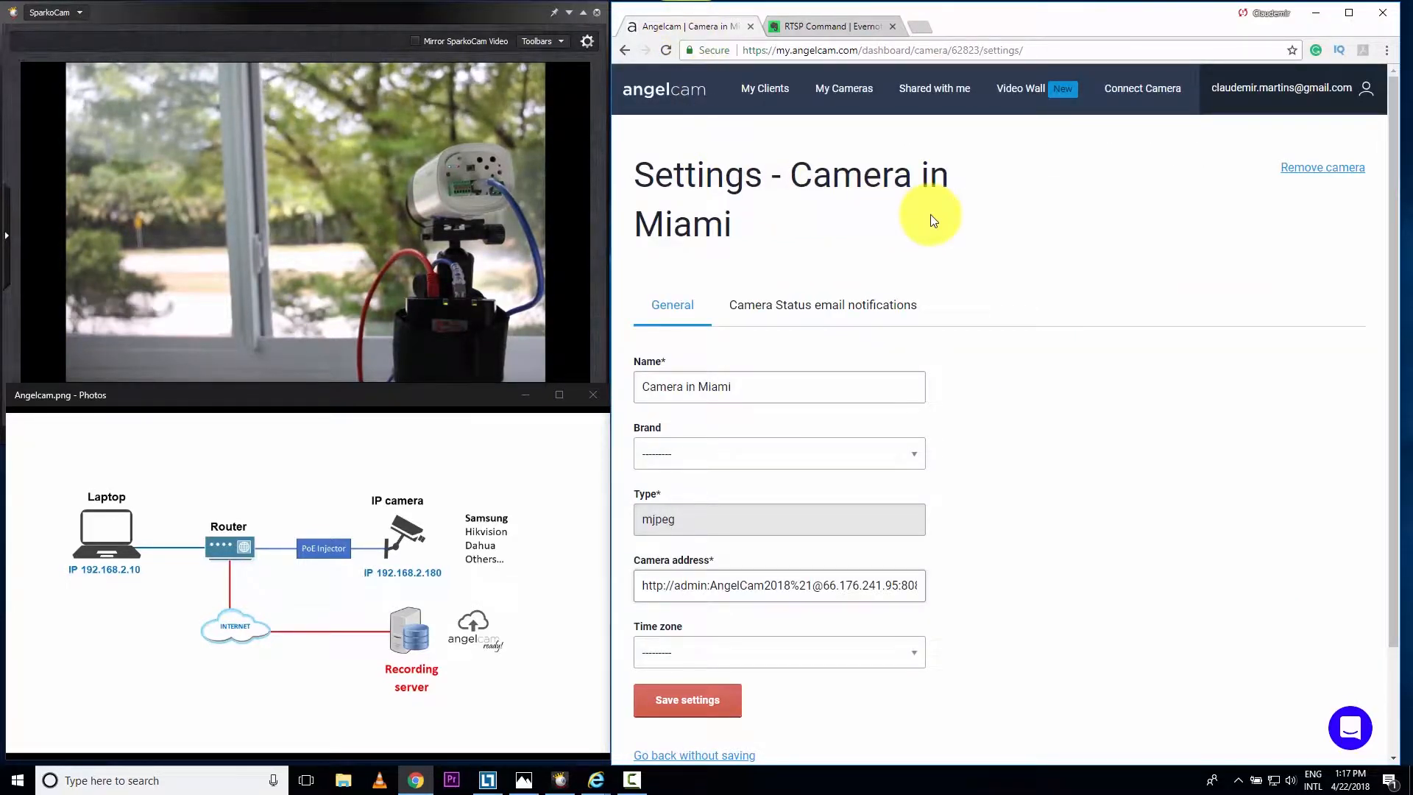
pyautogui.click(1304, 169)
pyautogui.scroll(-1, 880, 452)
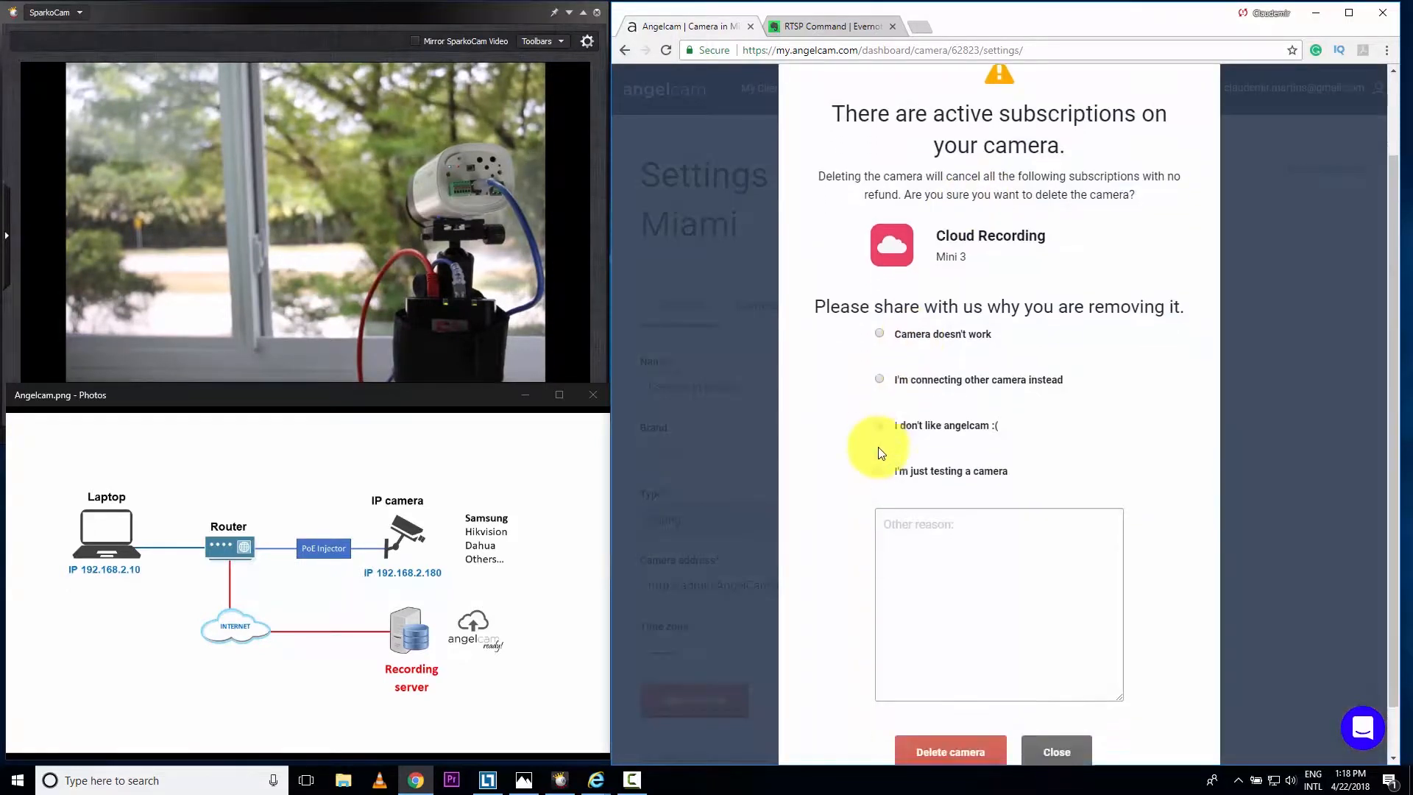
pyautogui.scroll(-1, 881, 452)
pyautogui.click(880, 415)
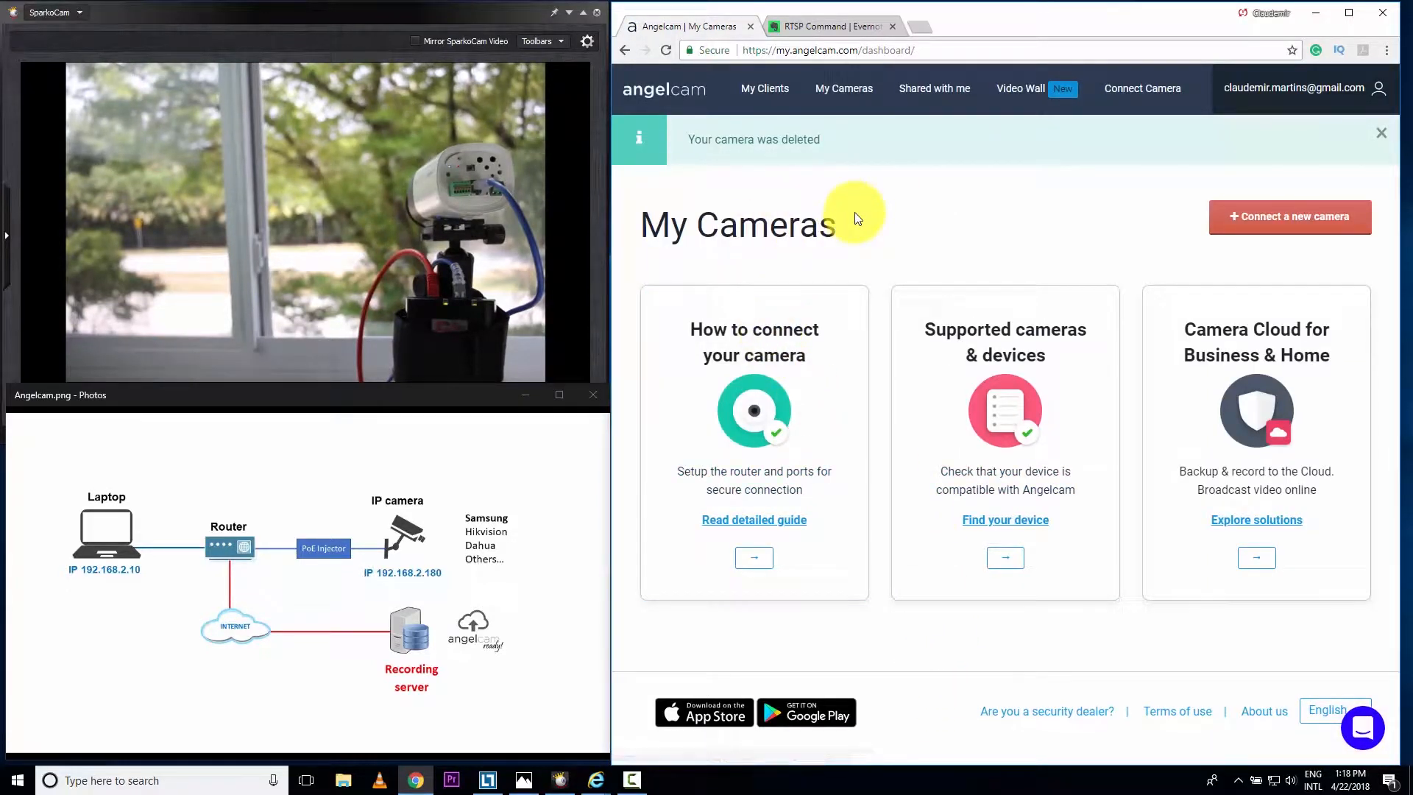
# - Start connecting a new regular IP camera and choose the brand option "H264 or MJPEG camera, of an unknown brand"
pyautogui.click(1264, 216)
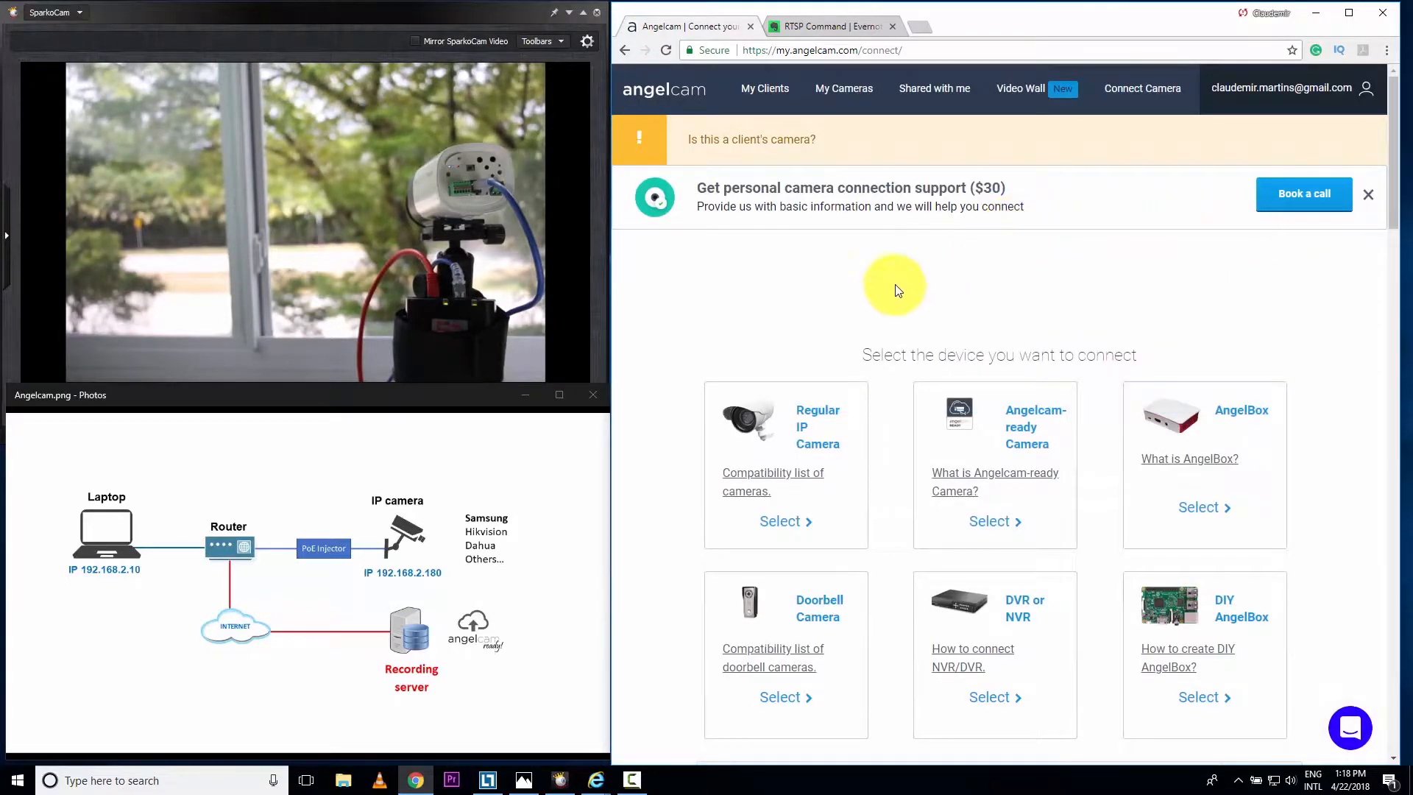
pyautogui.scroll(-3, 883, 291)
pyautogui.click(807, 246)
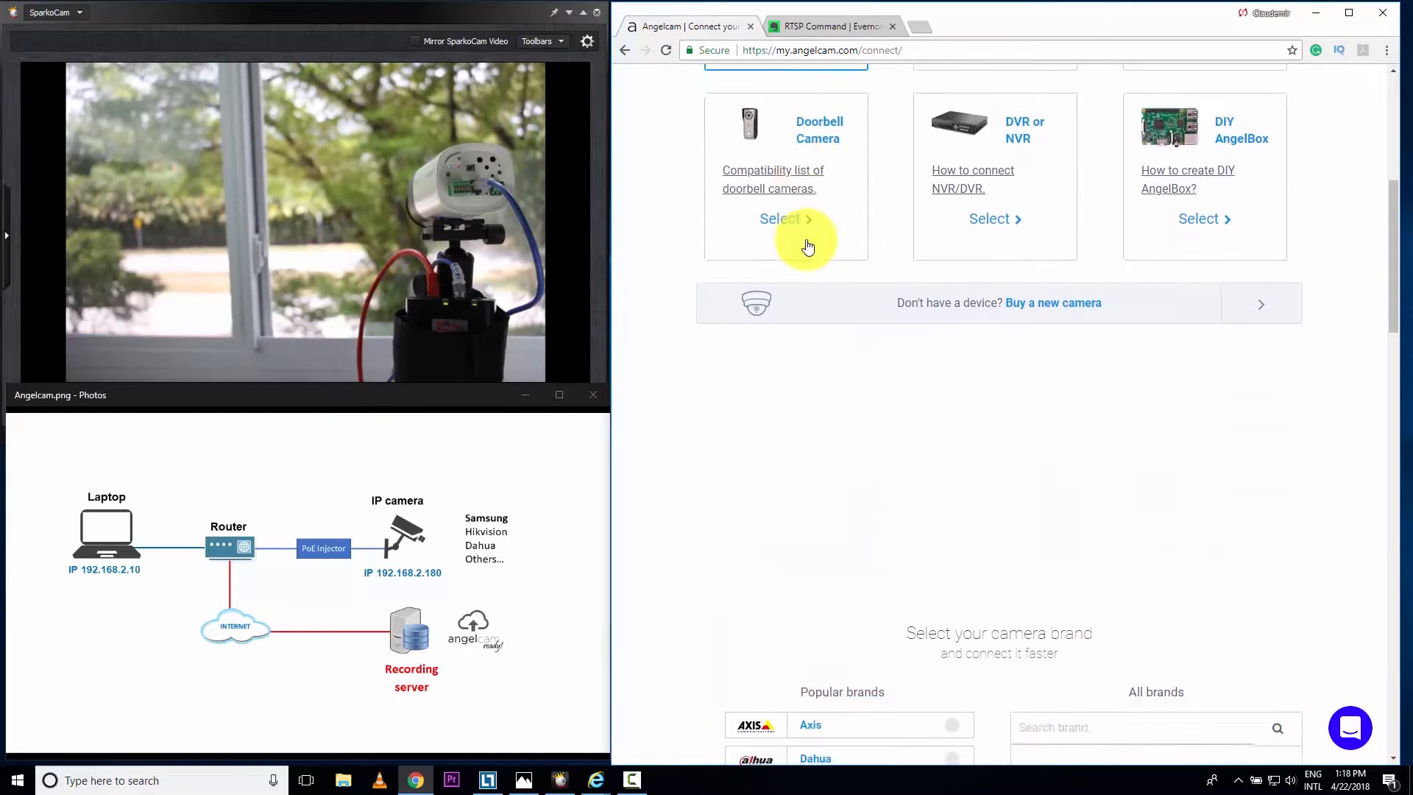
pyautogui.click(1066, 355)
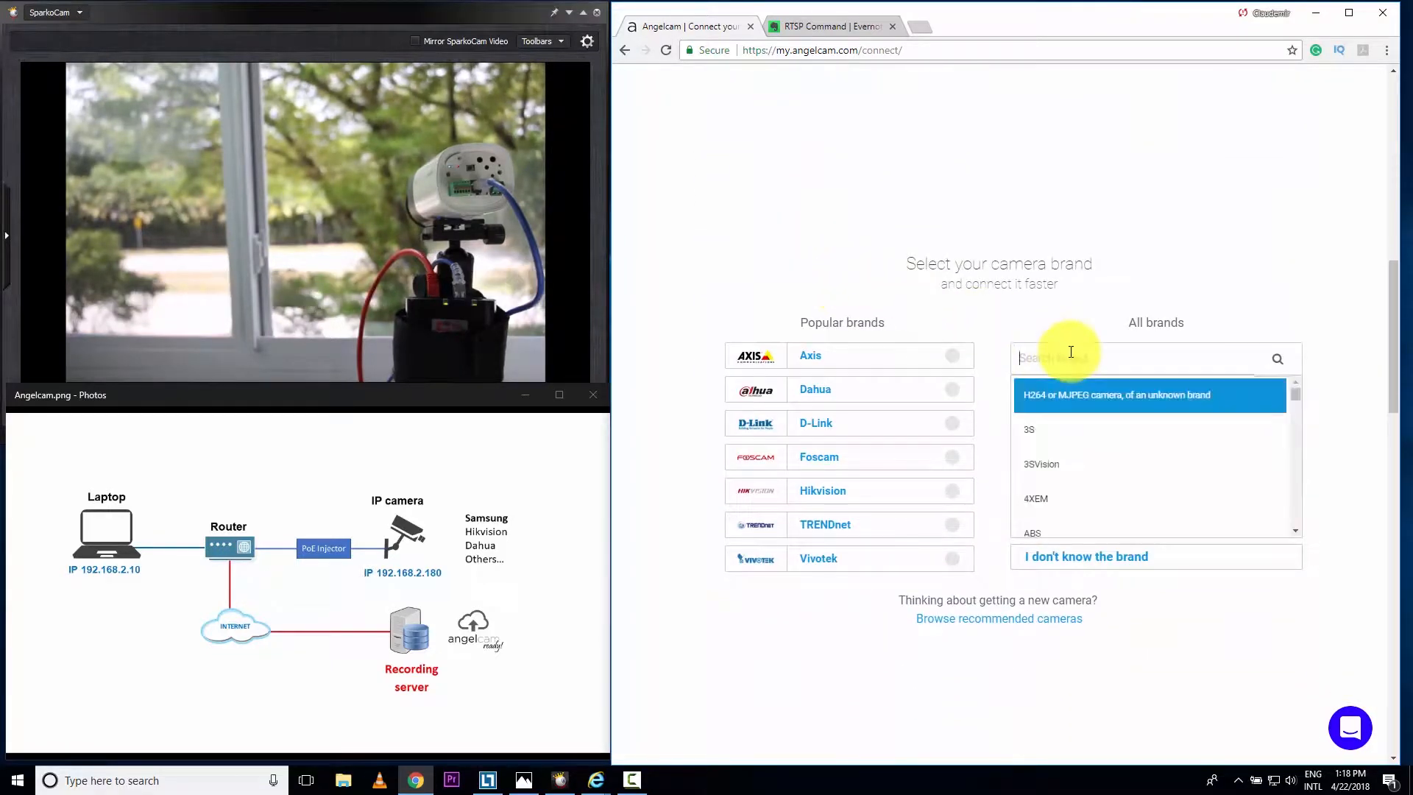
pyautogui.click(1076, 396)
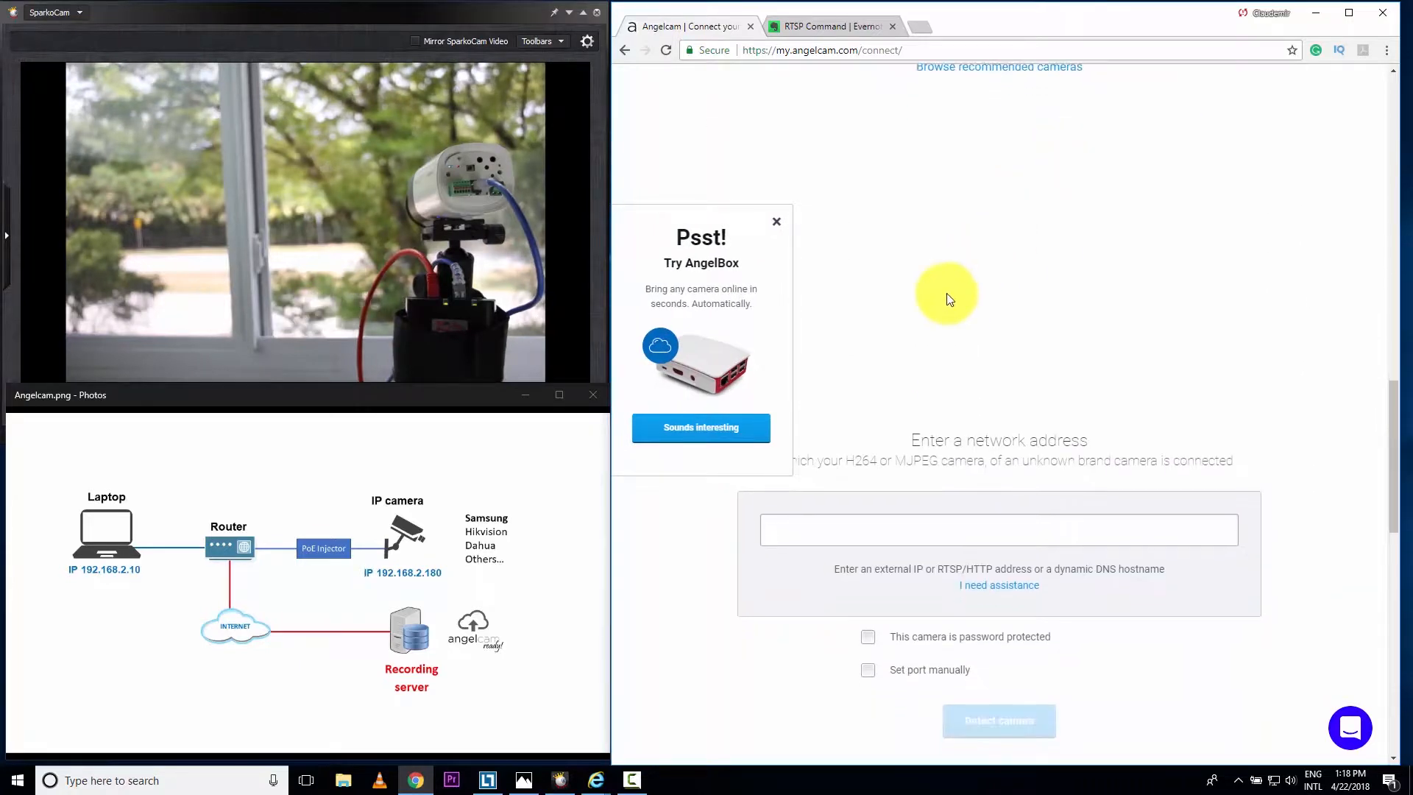
# - Dismiss the AngelBox promotion and paste the copied RTSP stream address, including the camera's login and password, as the network address
pyautogui.click(776, 222)
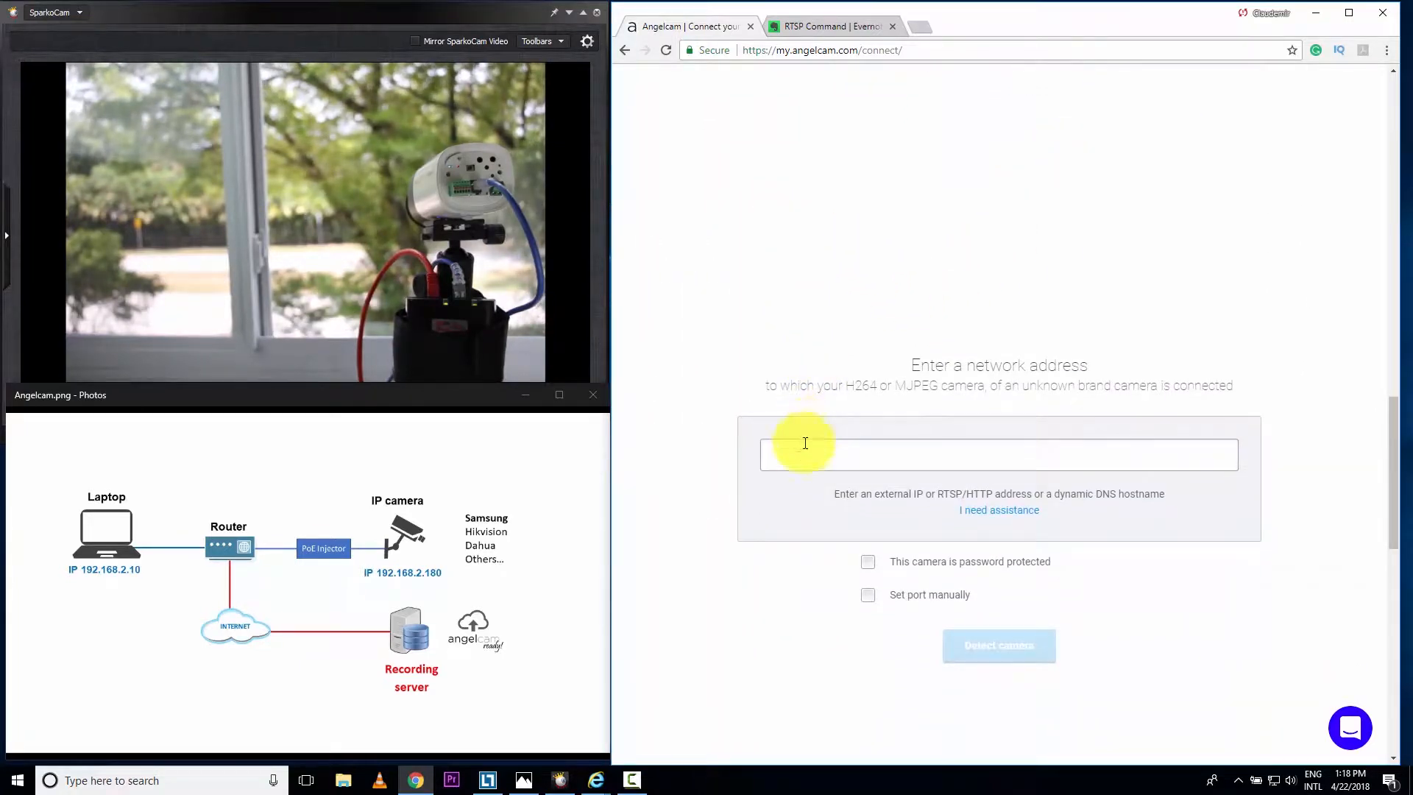
pyautogui.rightClick(799, 460)
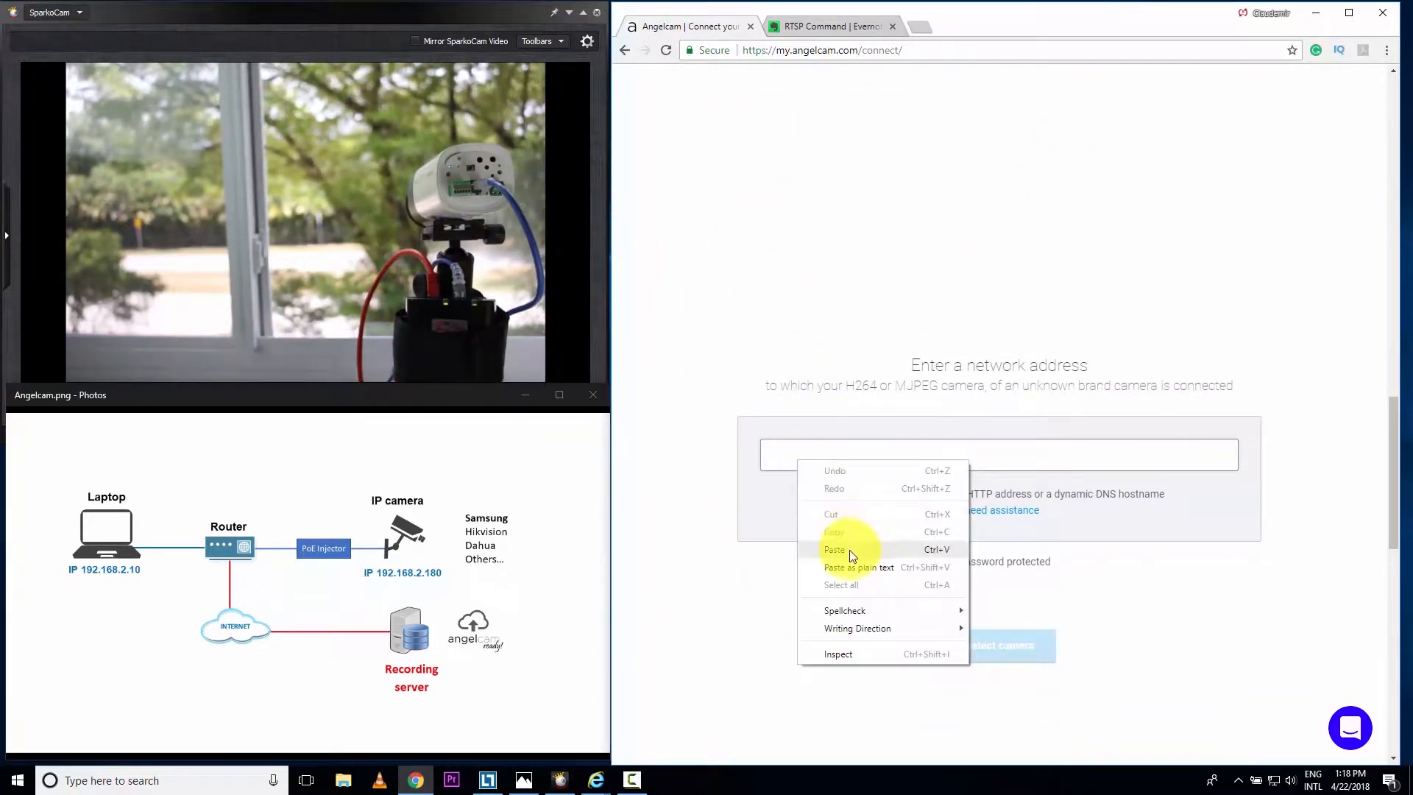
pyautogui.click(851, 554)
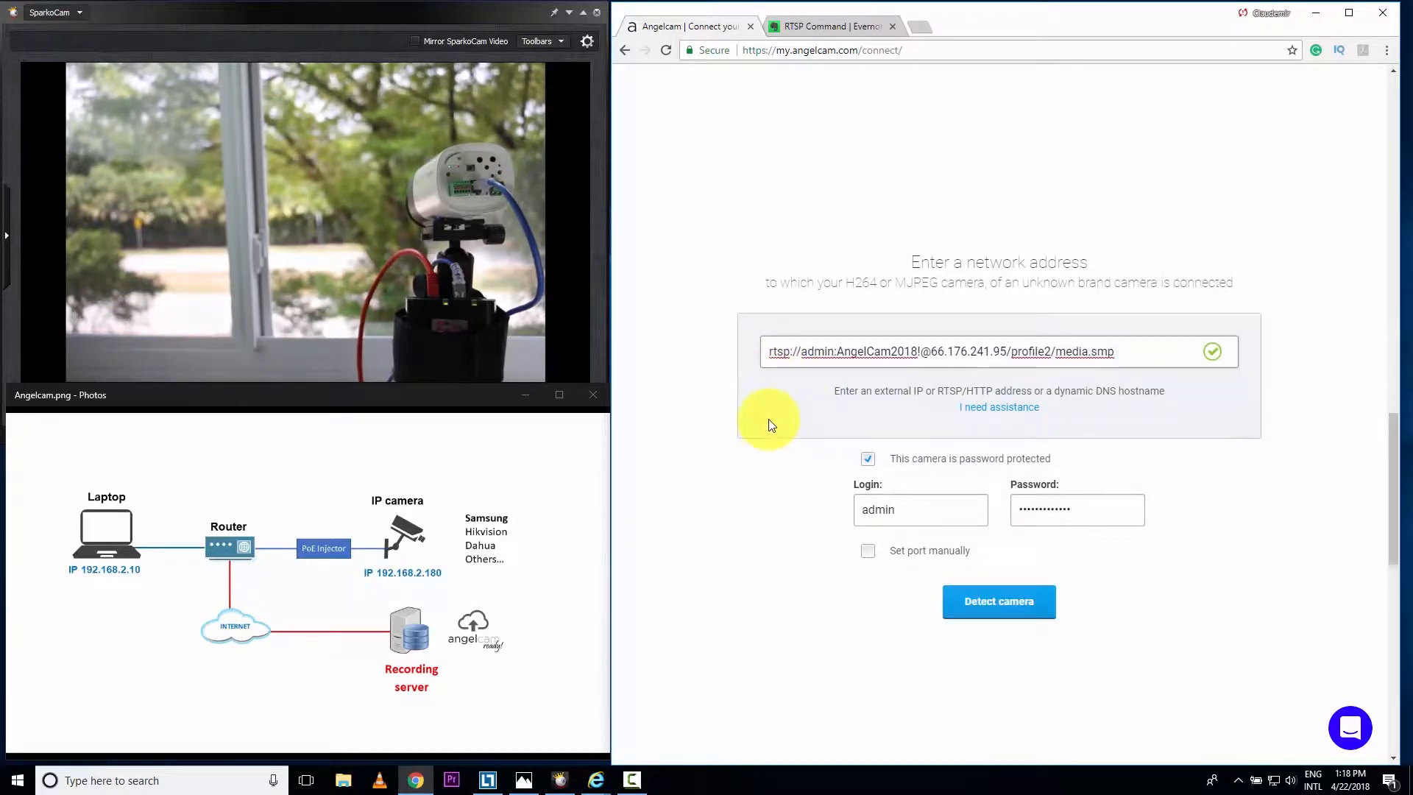
pyautogui.scroll(-1, 770, 412)
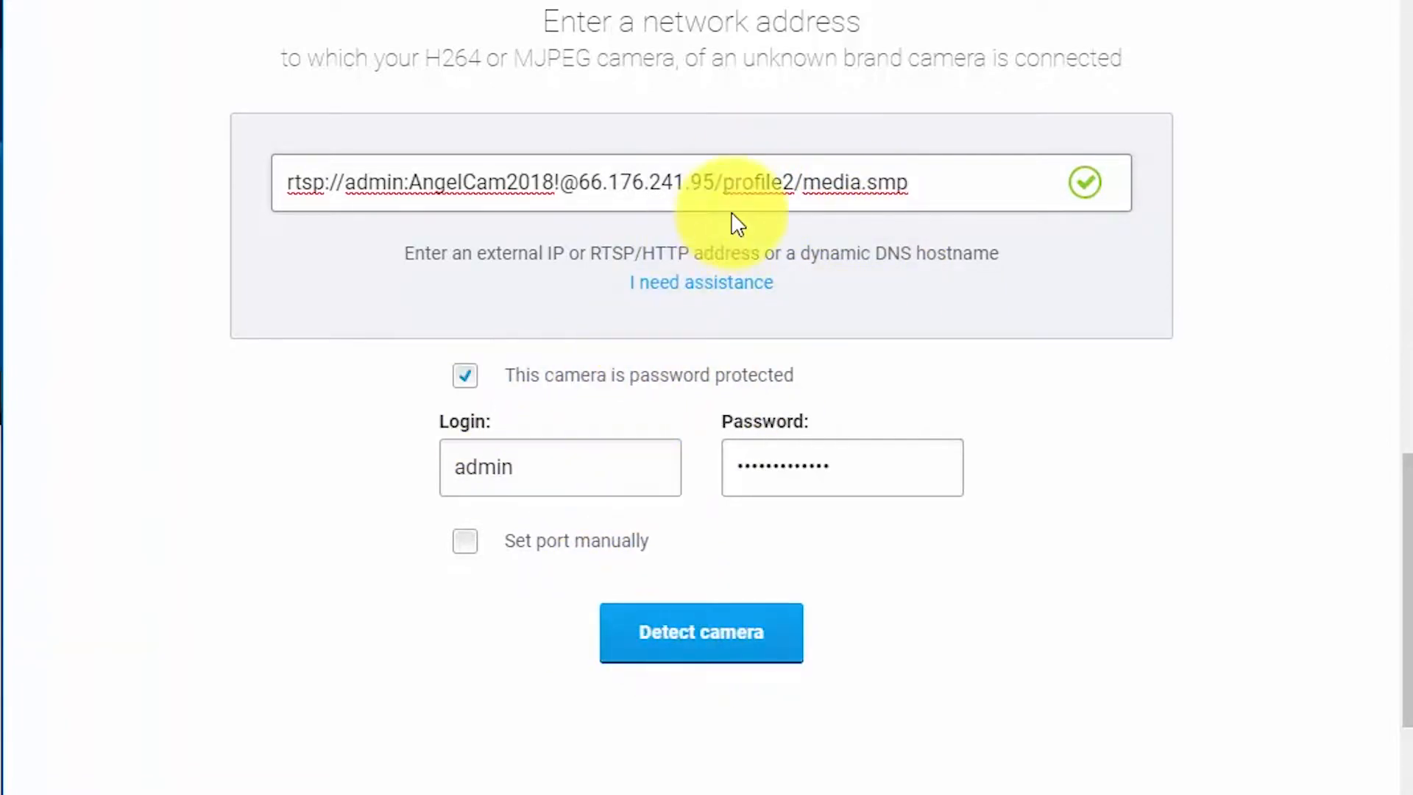
# - Enable manual port setting for the camera and set the port to 554
pyautogui.click(464, 544)
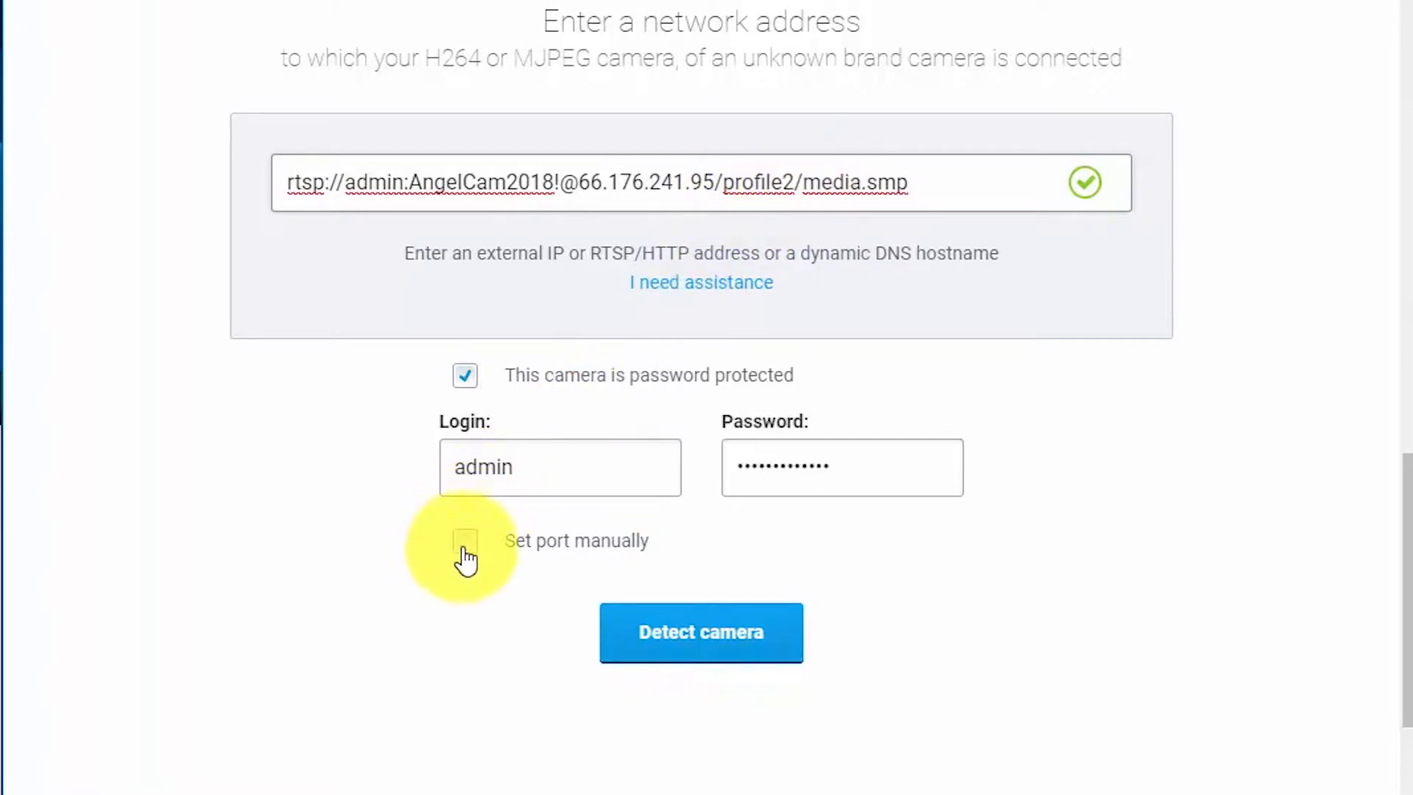
pyautogui.click(671, 611)
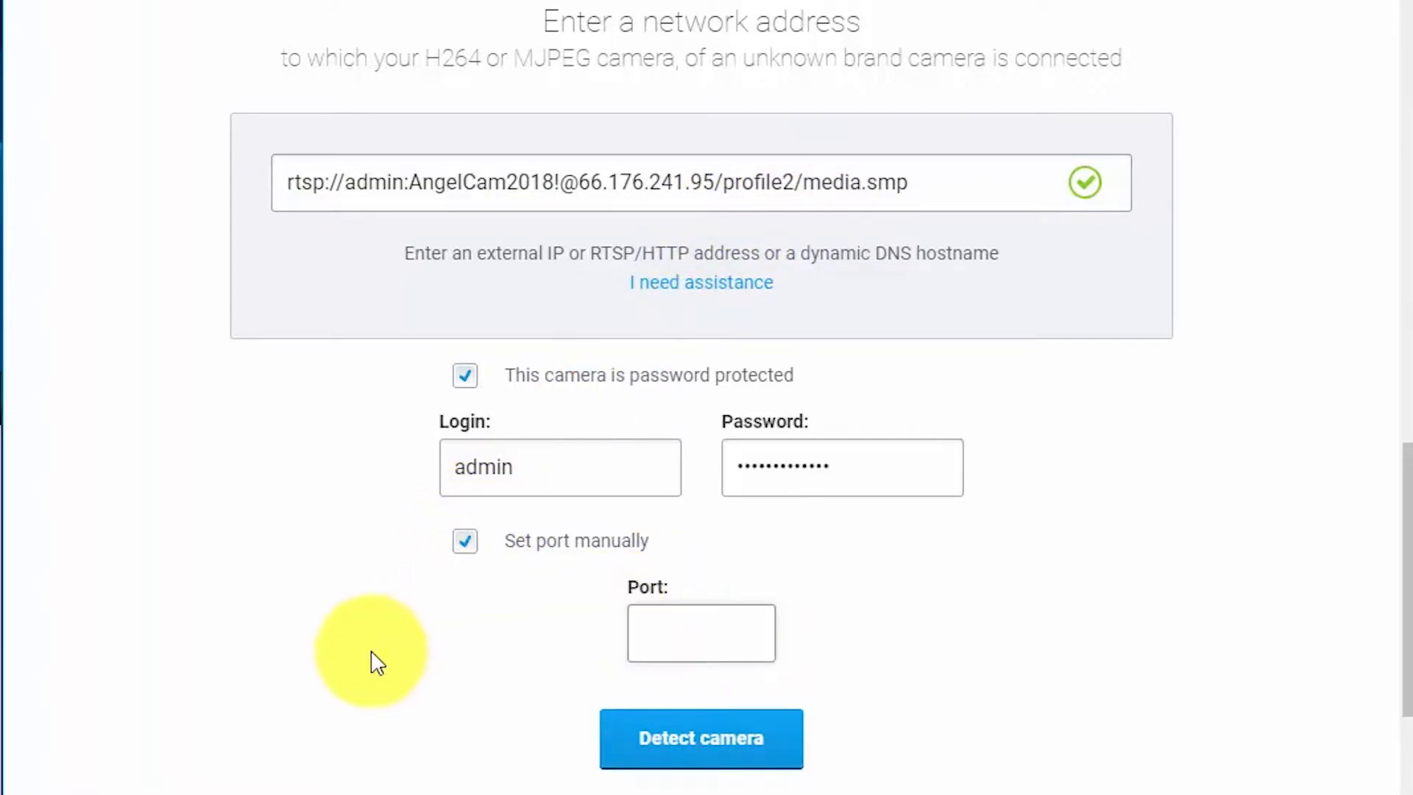
pyautogui.write('5554')
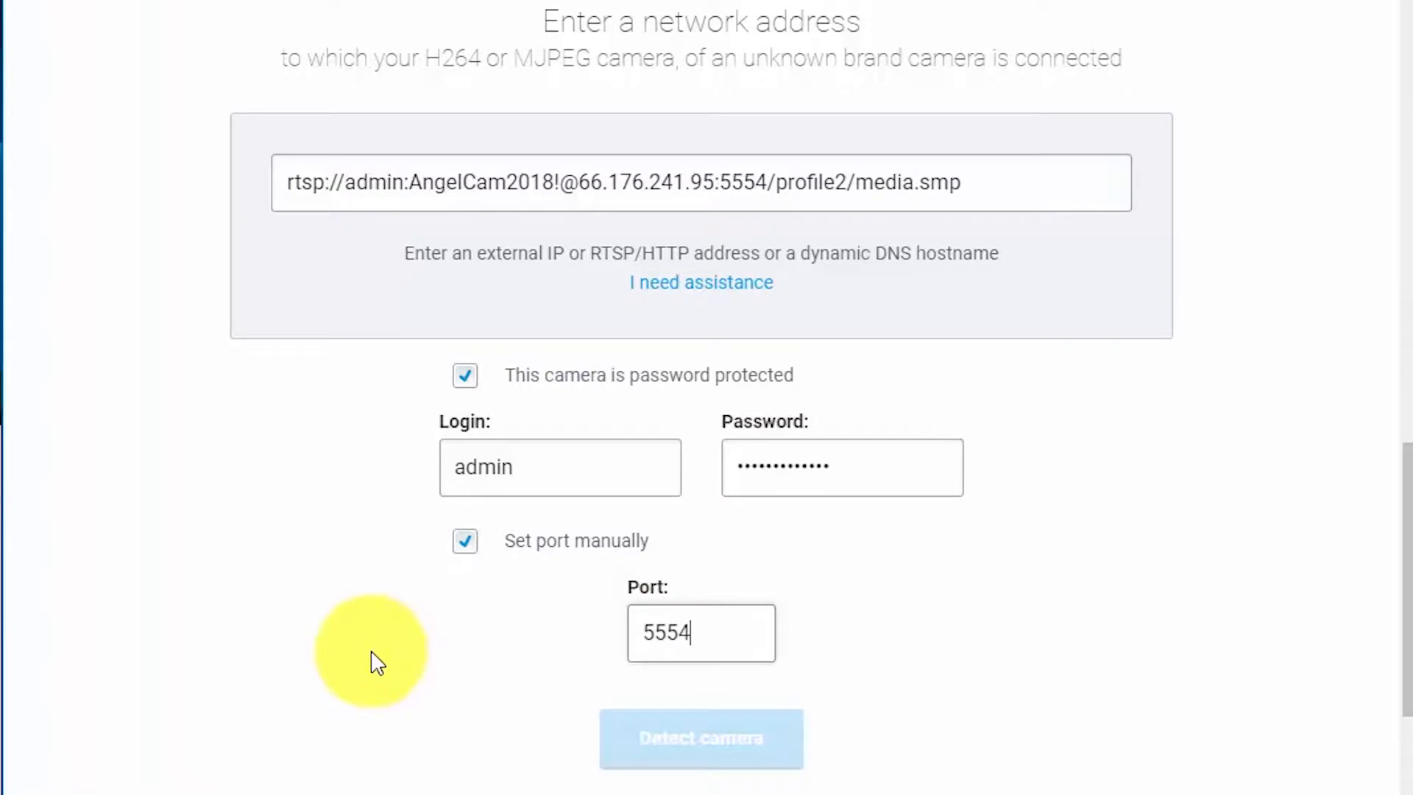
pyautogui.press('BackSpace')
pyautogui.press('BackSpace')
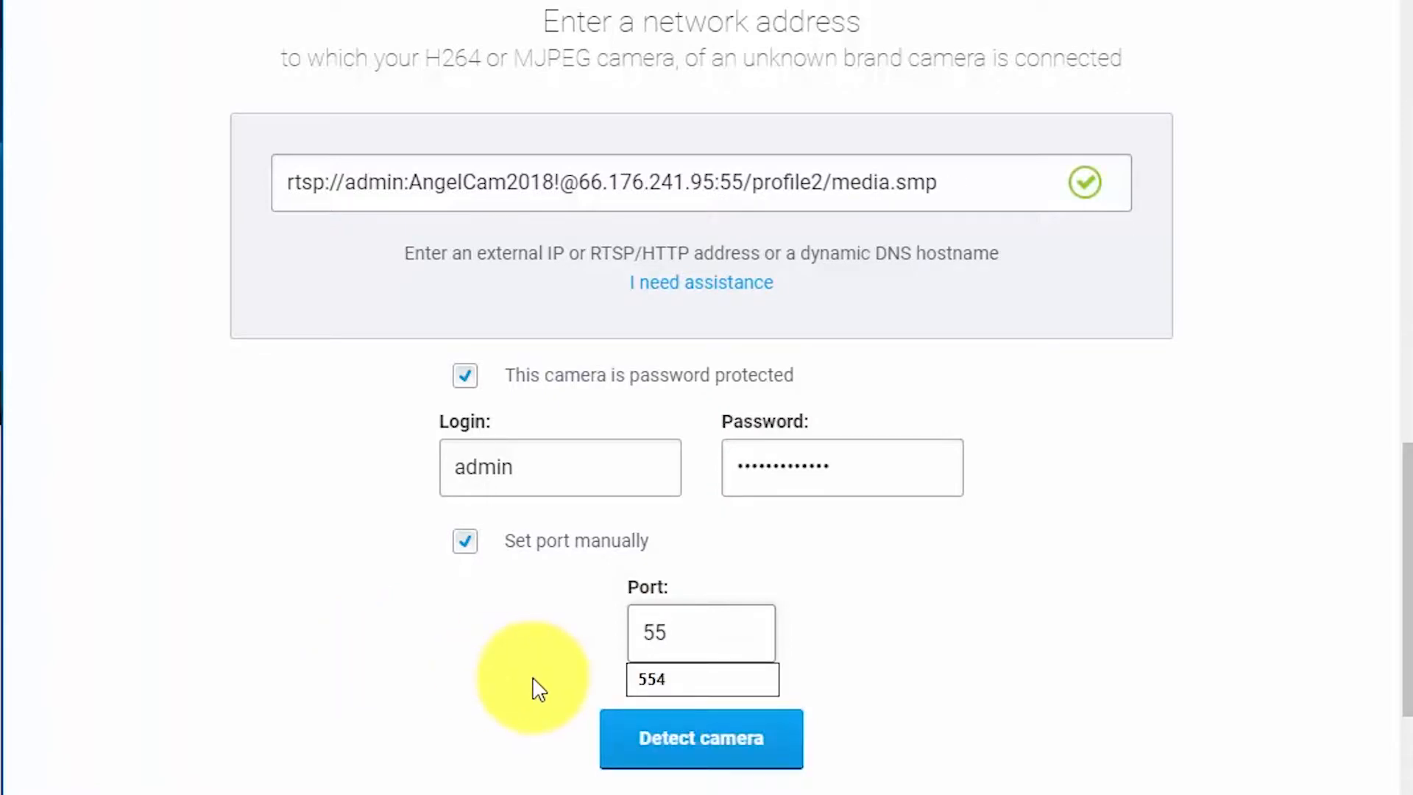
pyautogui.click(652, 676)
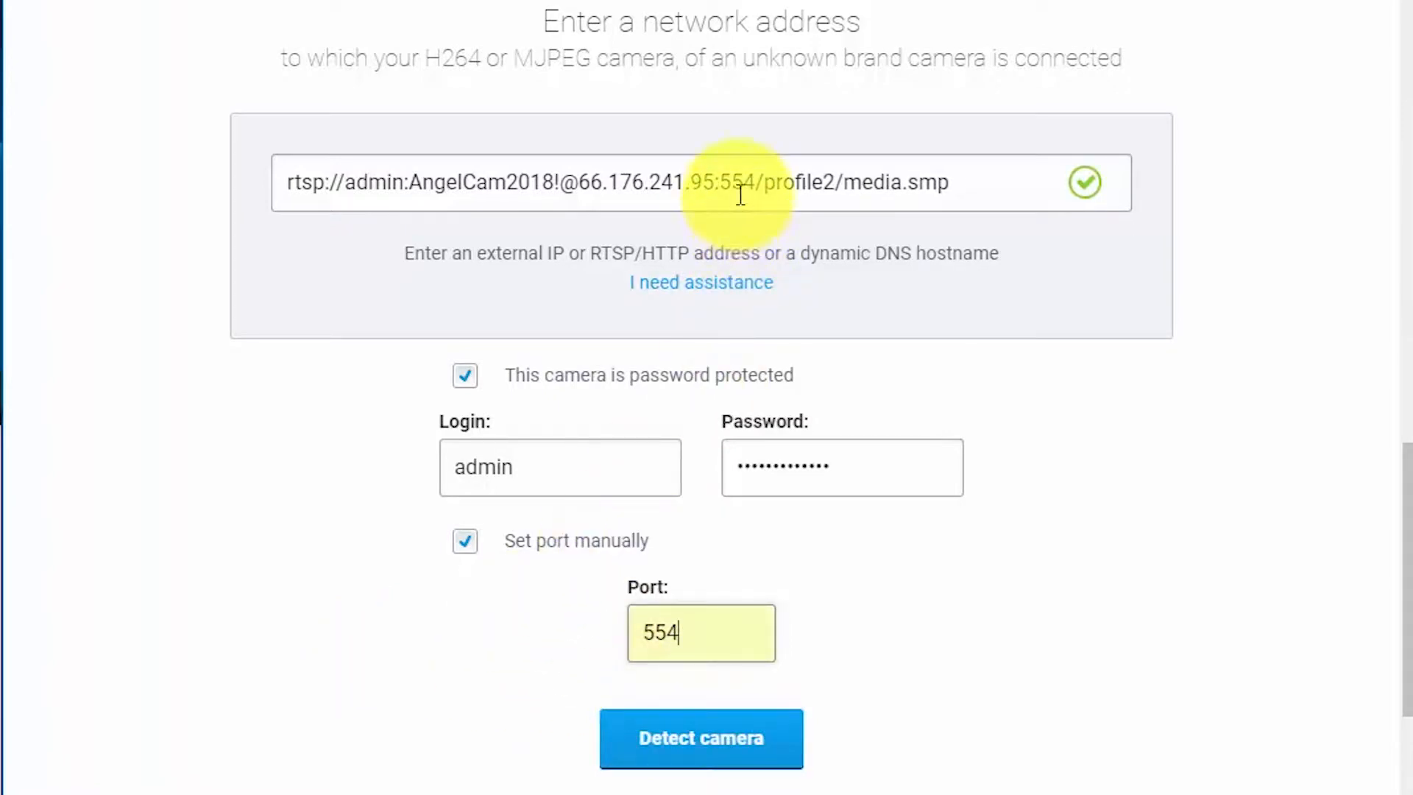
# - Examine the completed RTSP network address and the port number within it
pyautogui.moveTo(974, 187); pyautogui.dragTo(267, 197)
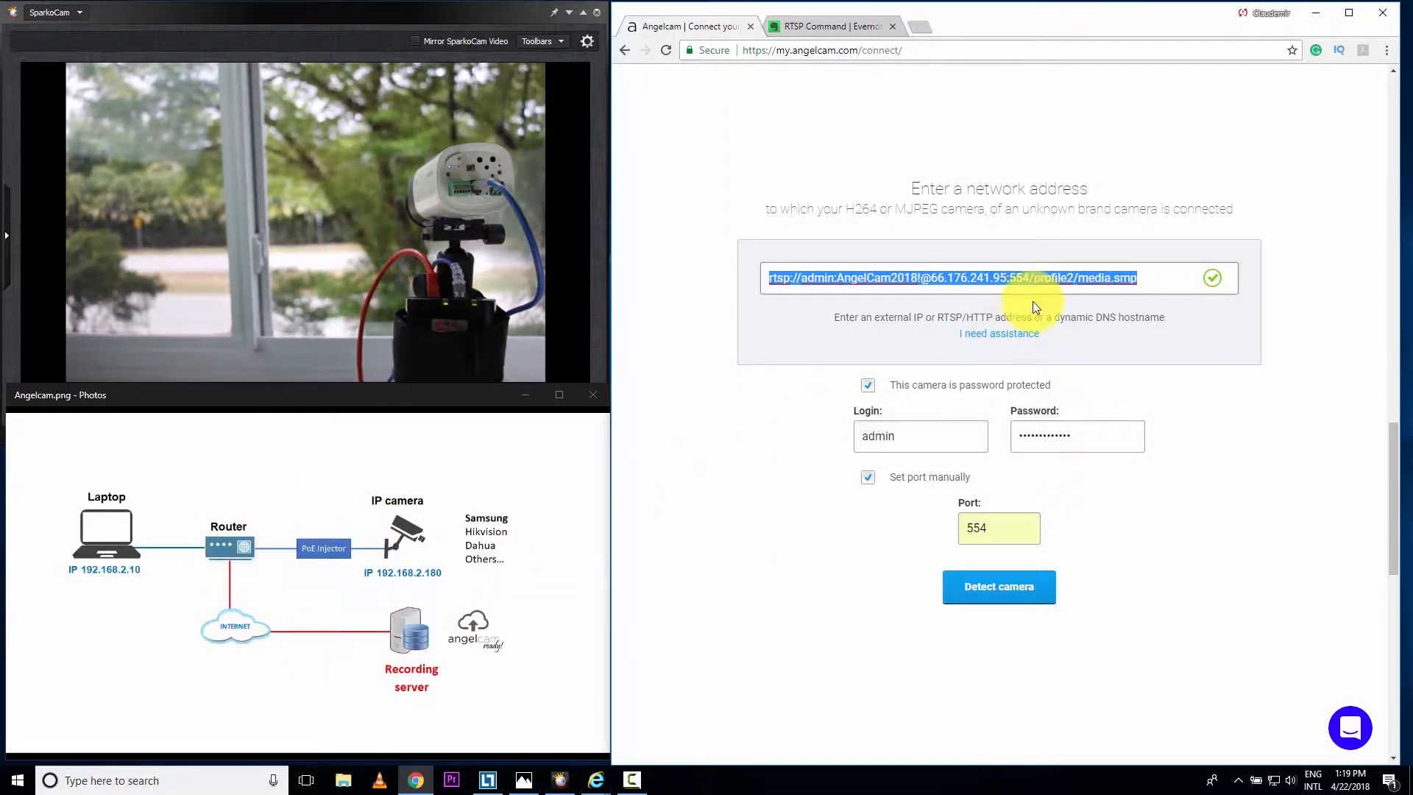
pyautogui.click(1030, 277)
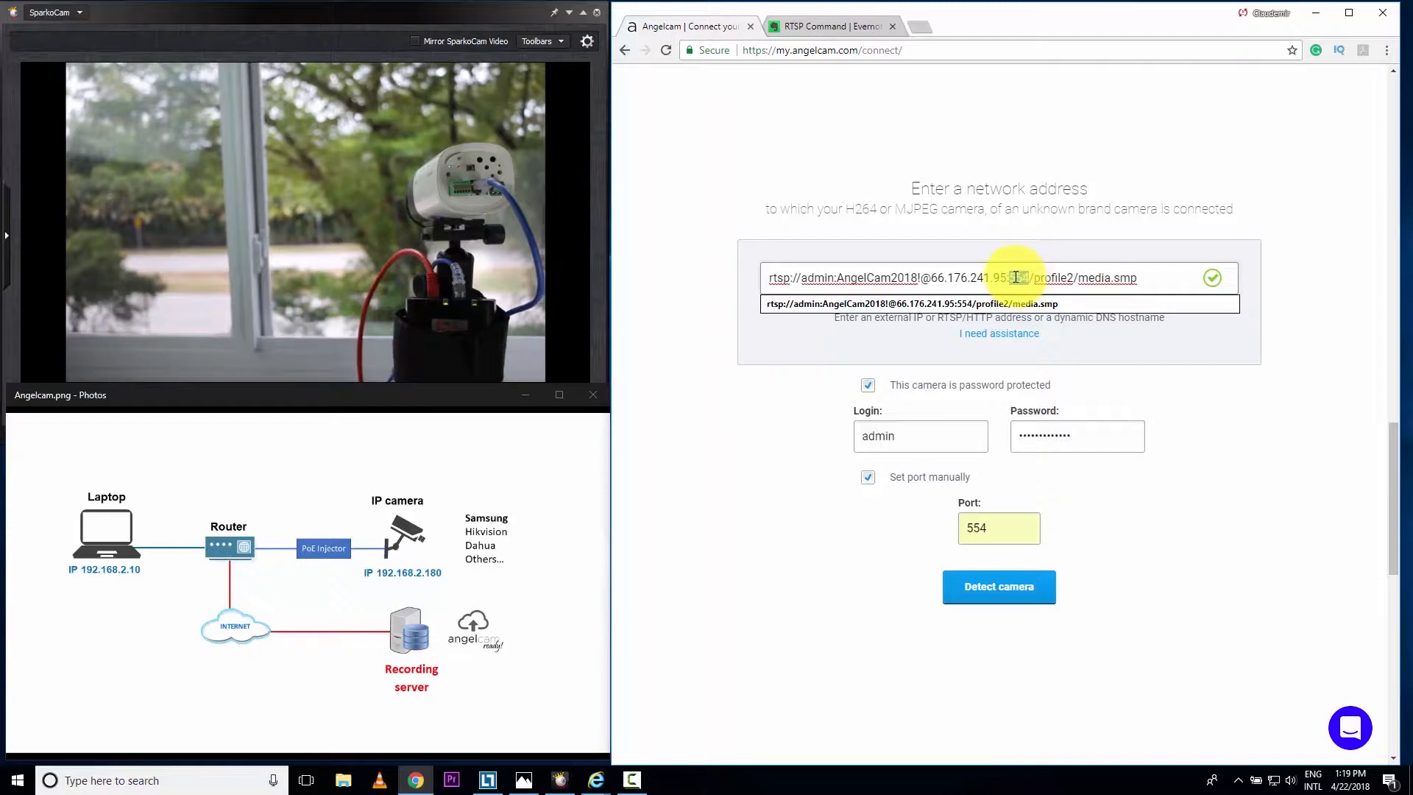
pyautogui.click(728, 457)
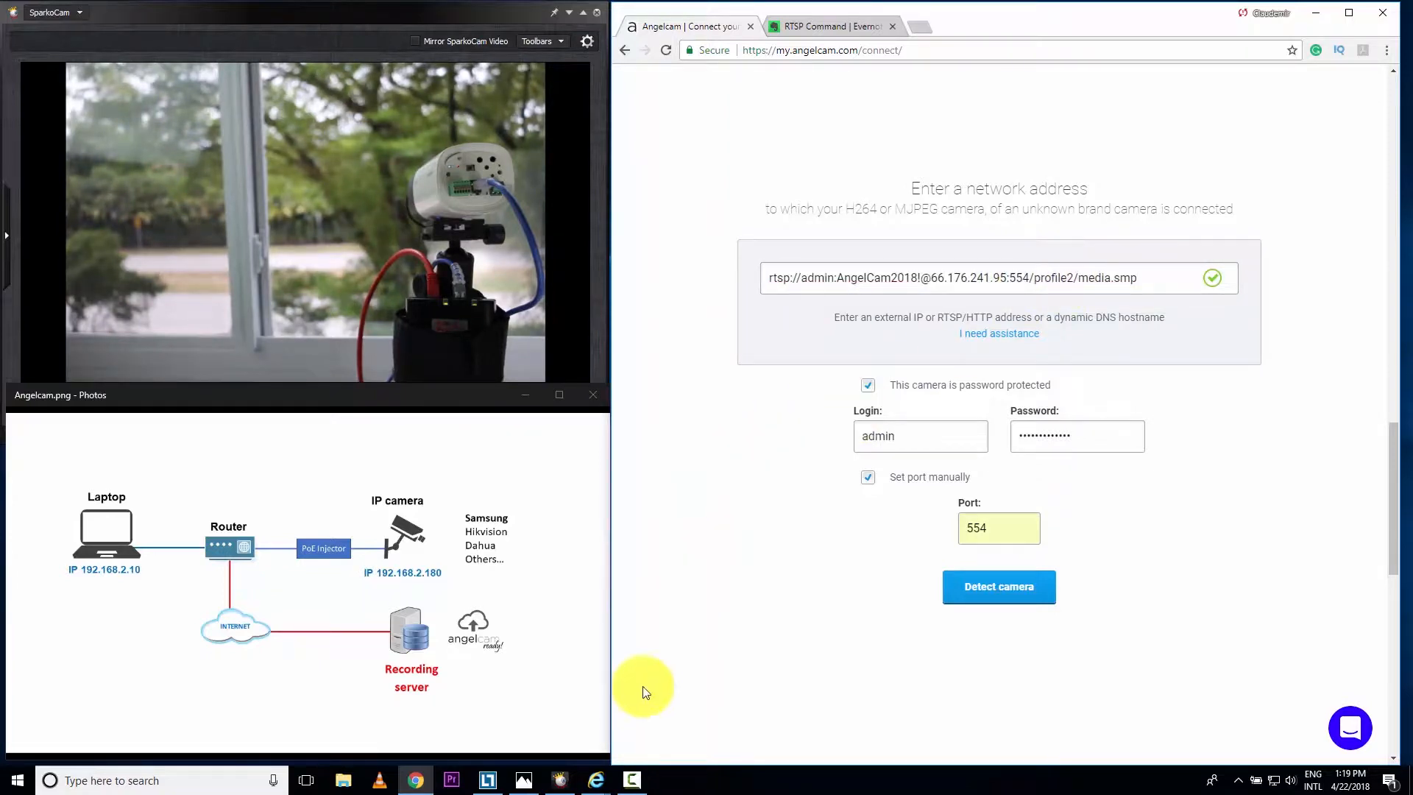
# - Switch to Wisenet WEBVIEWER, check the RTSP port in the basic IP & Port setup, and return to Angelcam
pyautogui.moveTo(598, 779)
pyautogui.click(643, 718)
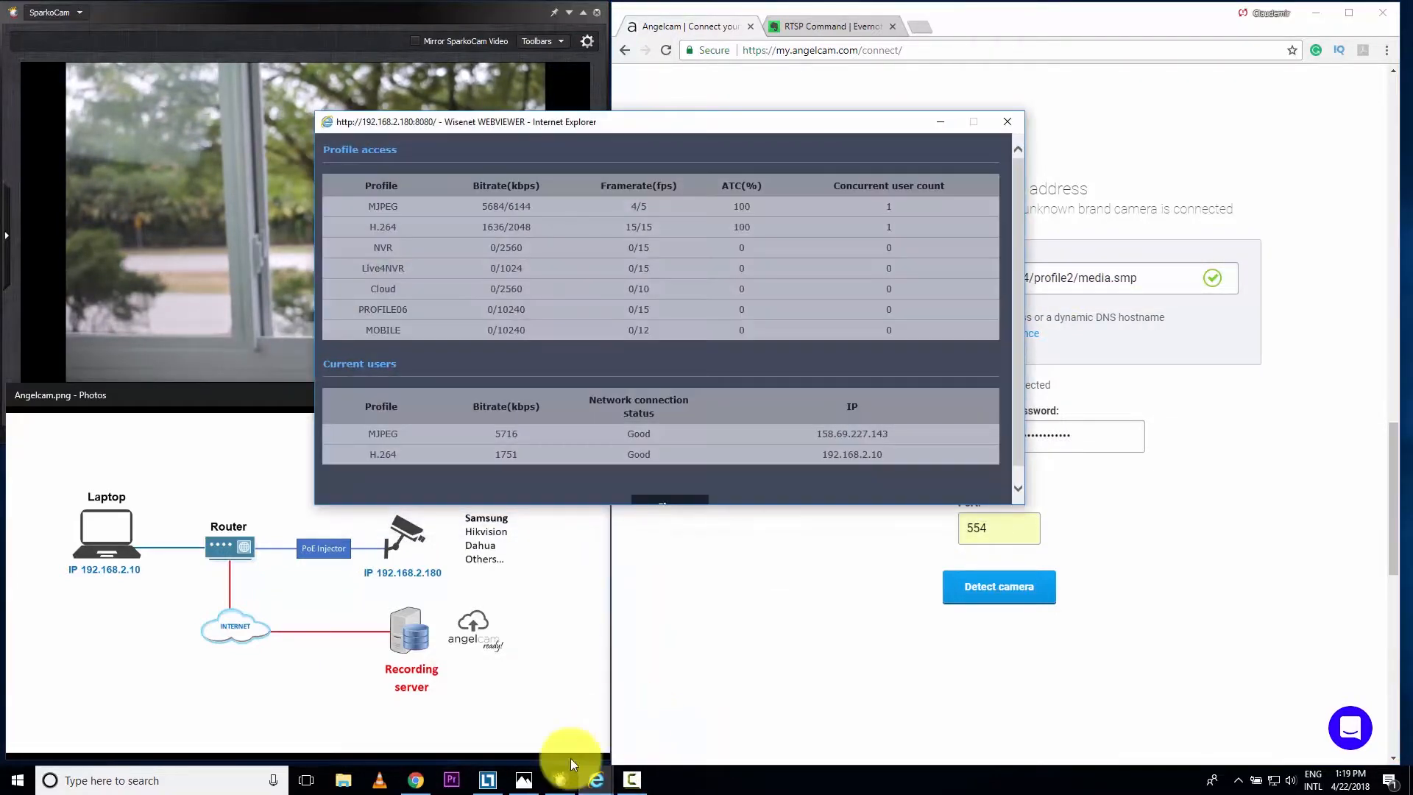
pyautogui.moveTo(592, 777)
pyautogui.click(546, 713)
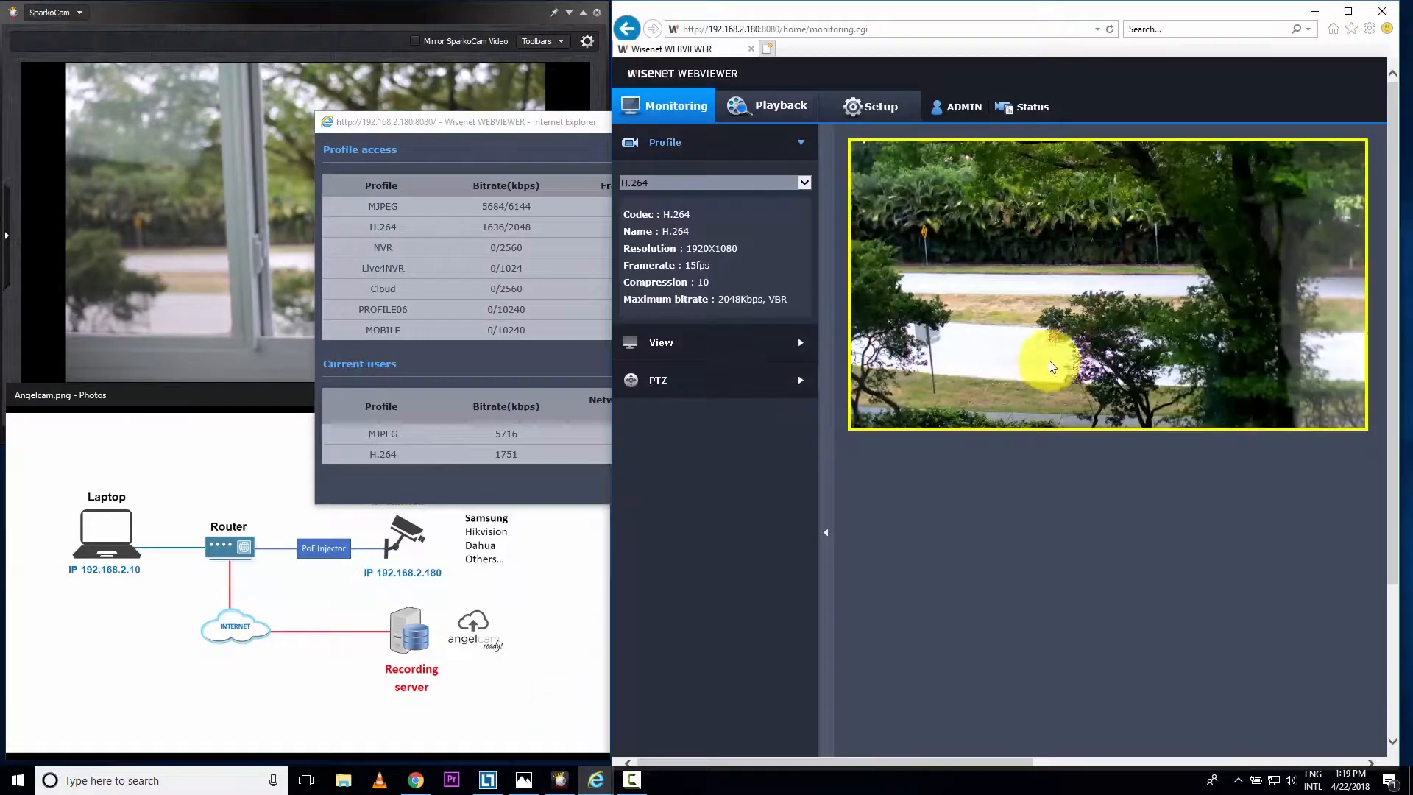
pyautogui.click(882, 108)
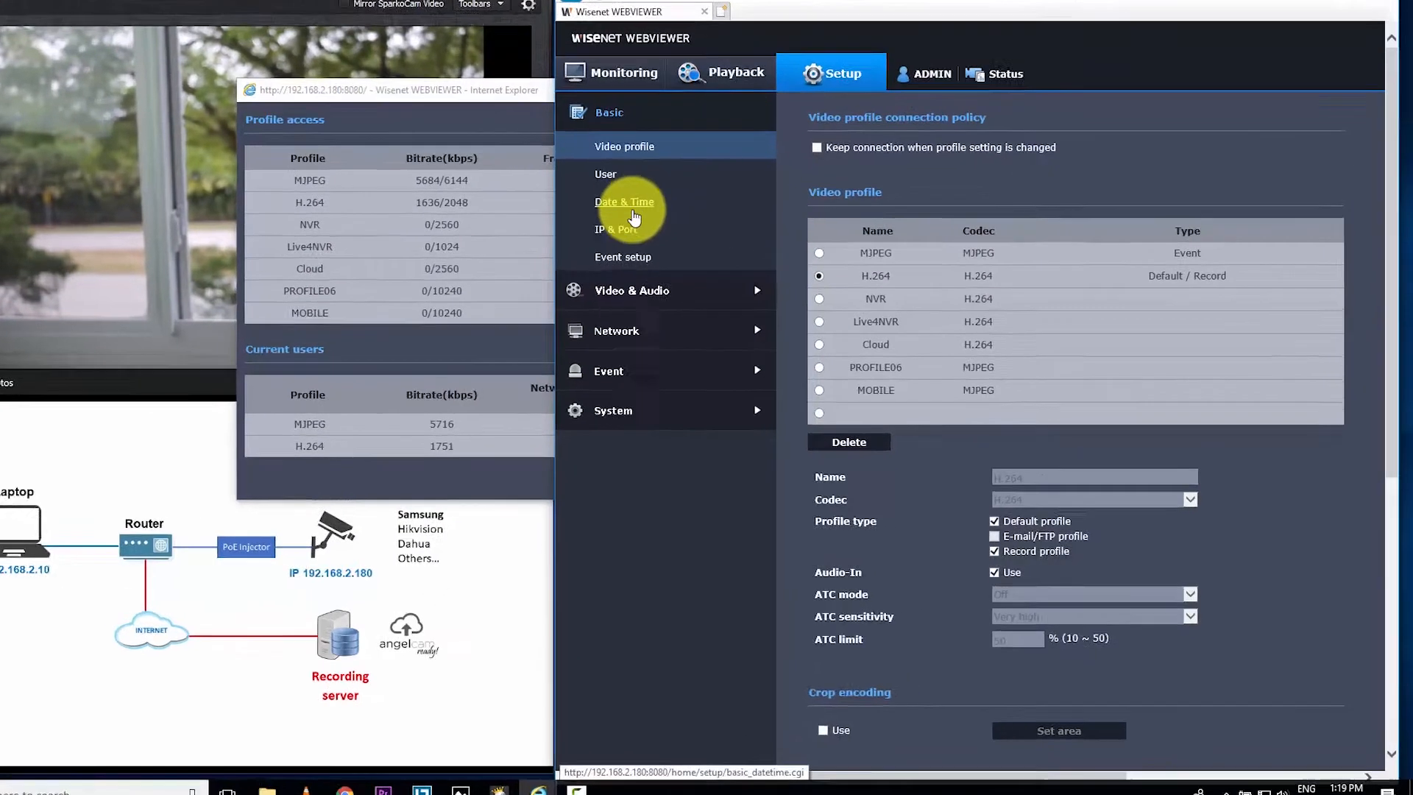
pyautogui.click(668, 251)
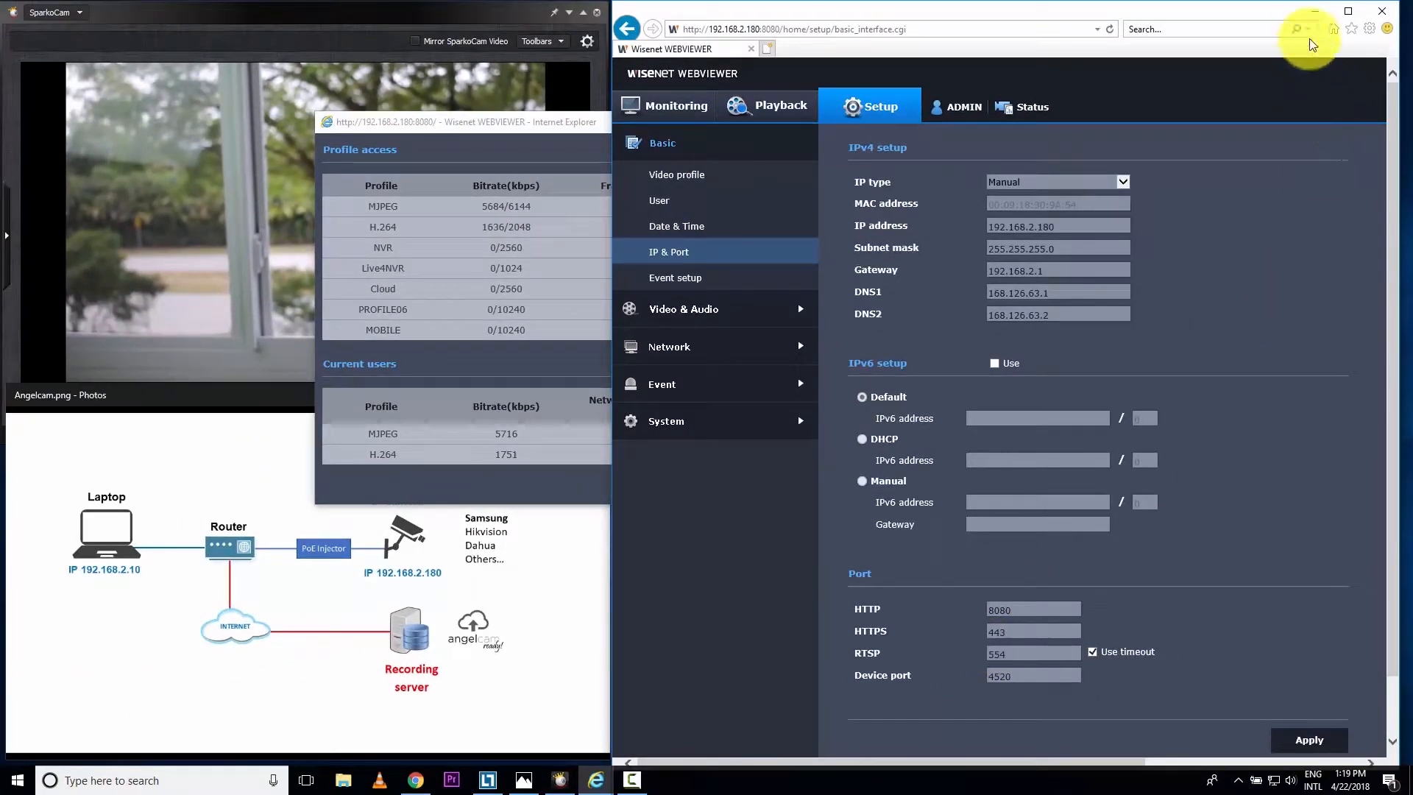
pyautogui.click(1312, 10)
pyautogui.click(930, 122)
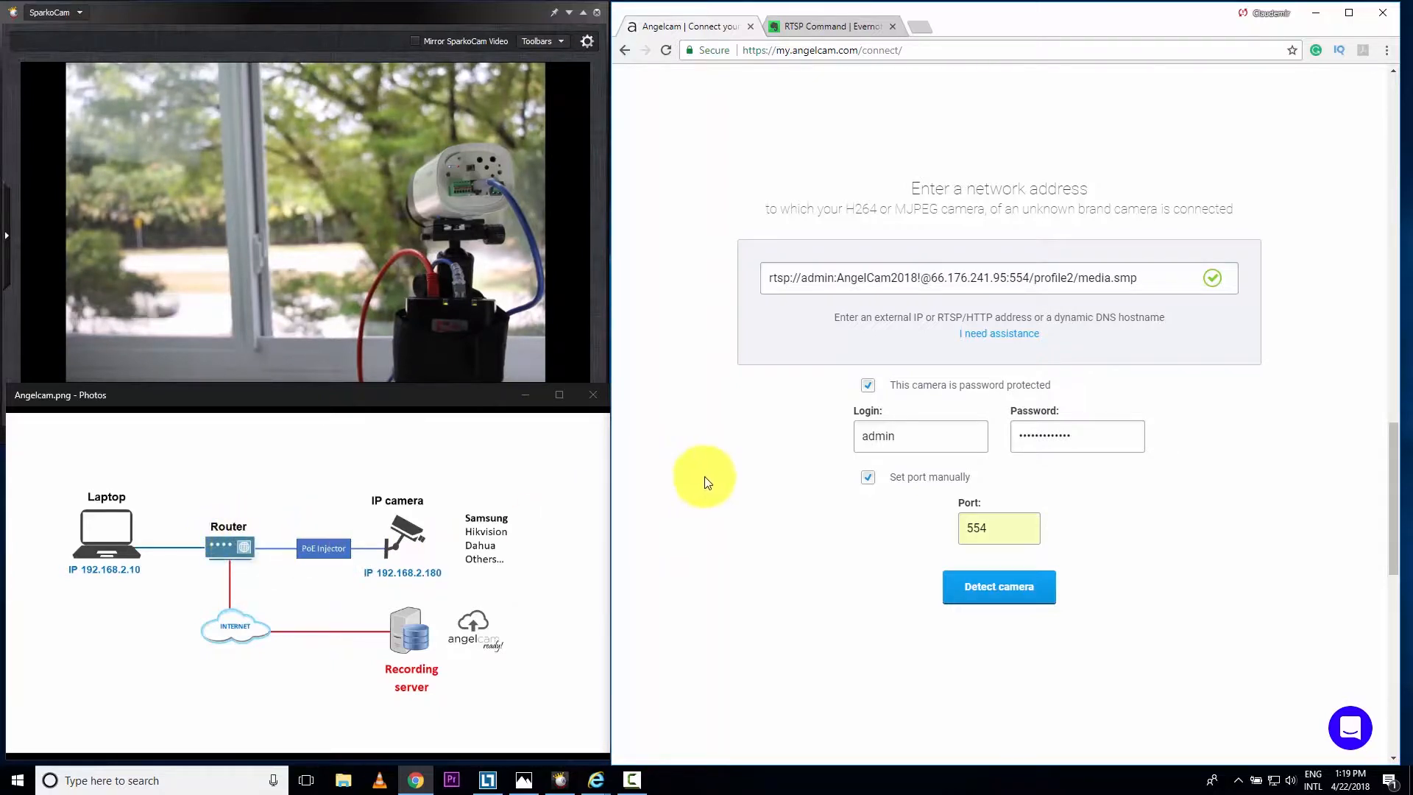
# - Review the full RTSP address and detect the camera with it
pyautogui.moveTo(768, 278); pyautogui.dragTo(1150, 284)
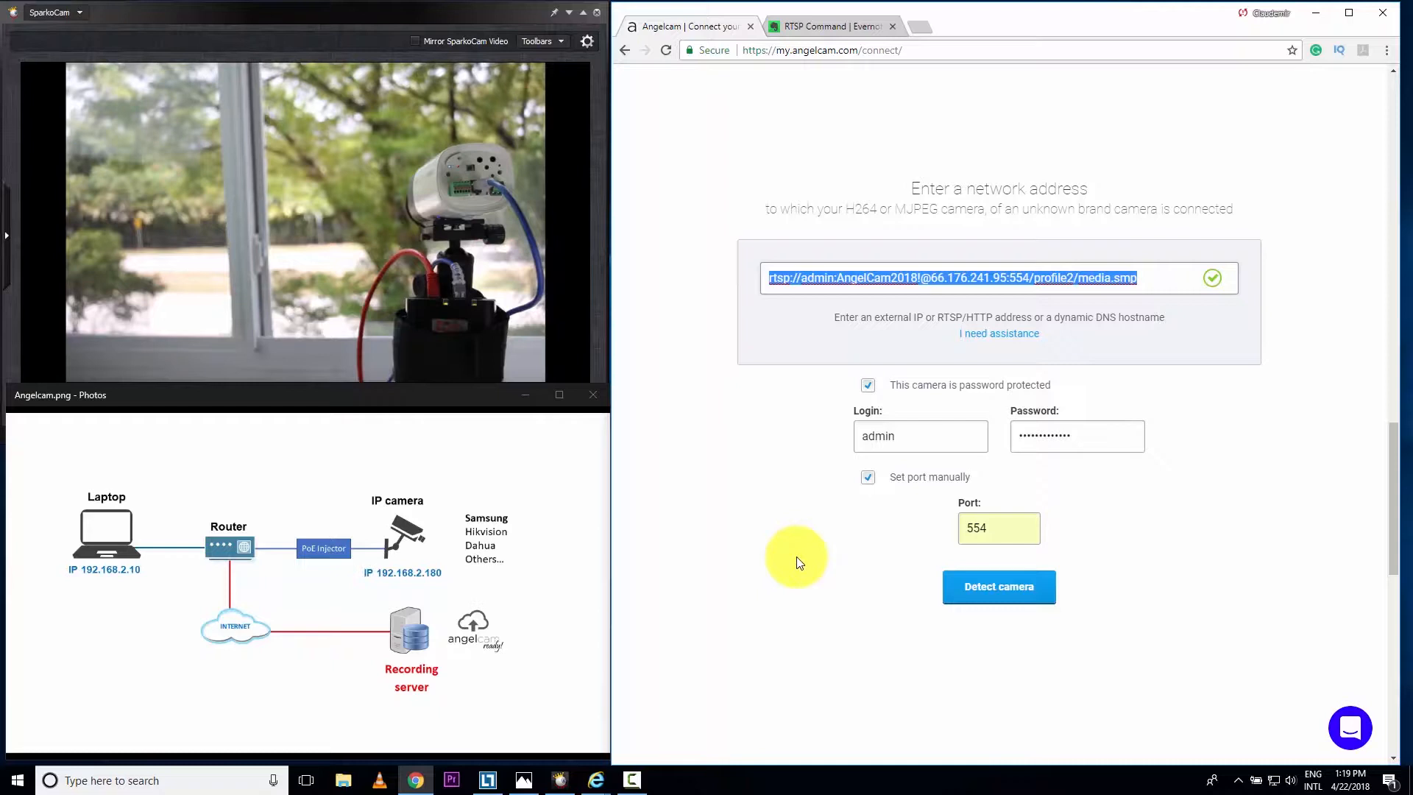
pyautogui.click(994, 593)
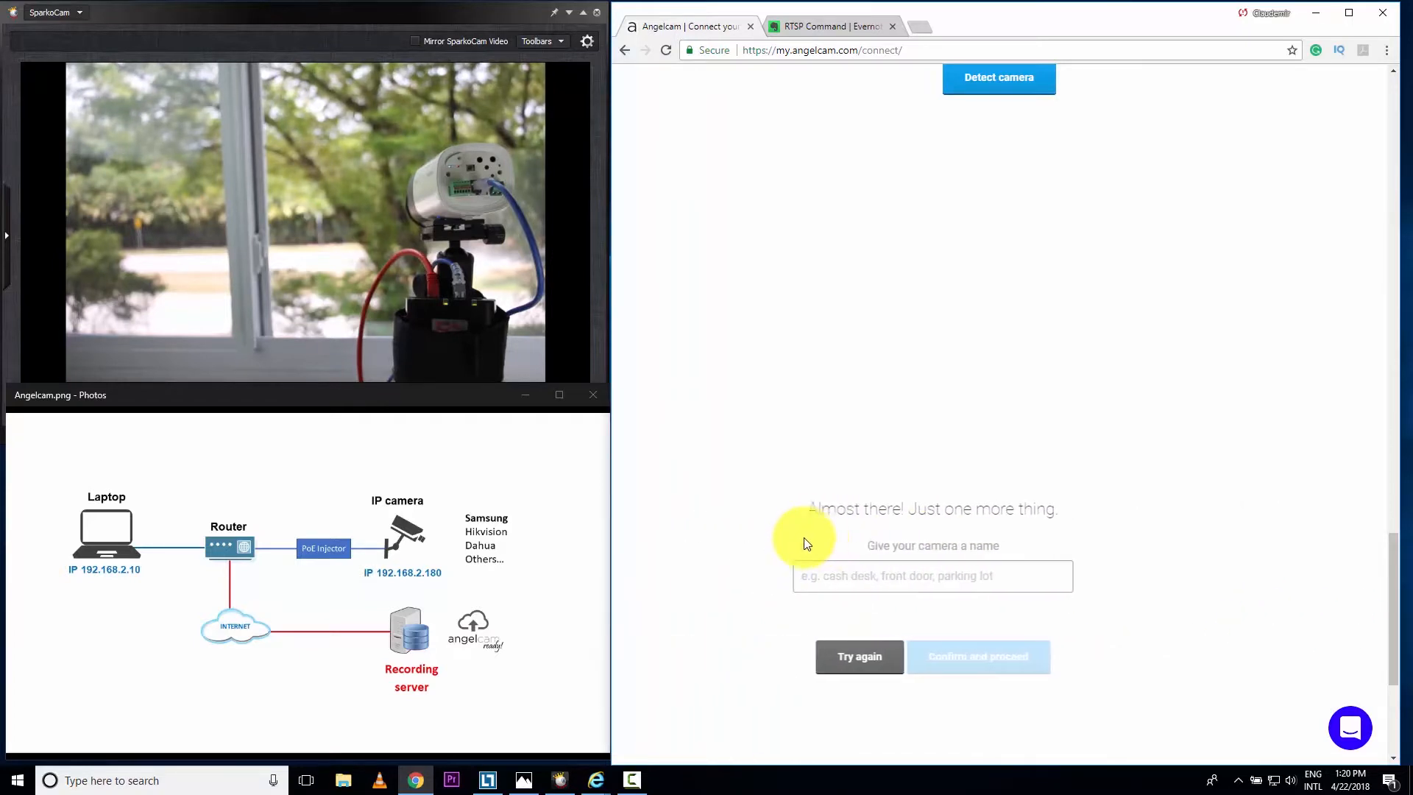
pyautogui.scroll(-2, 733, 537)
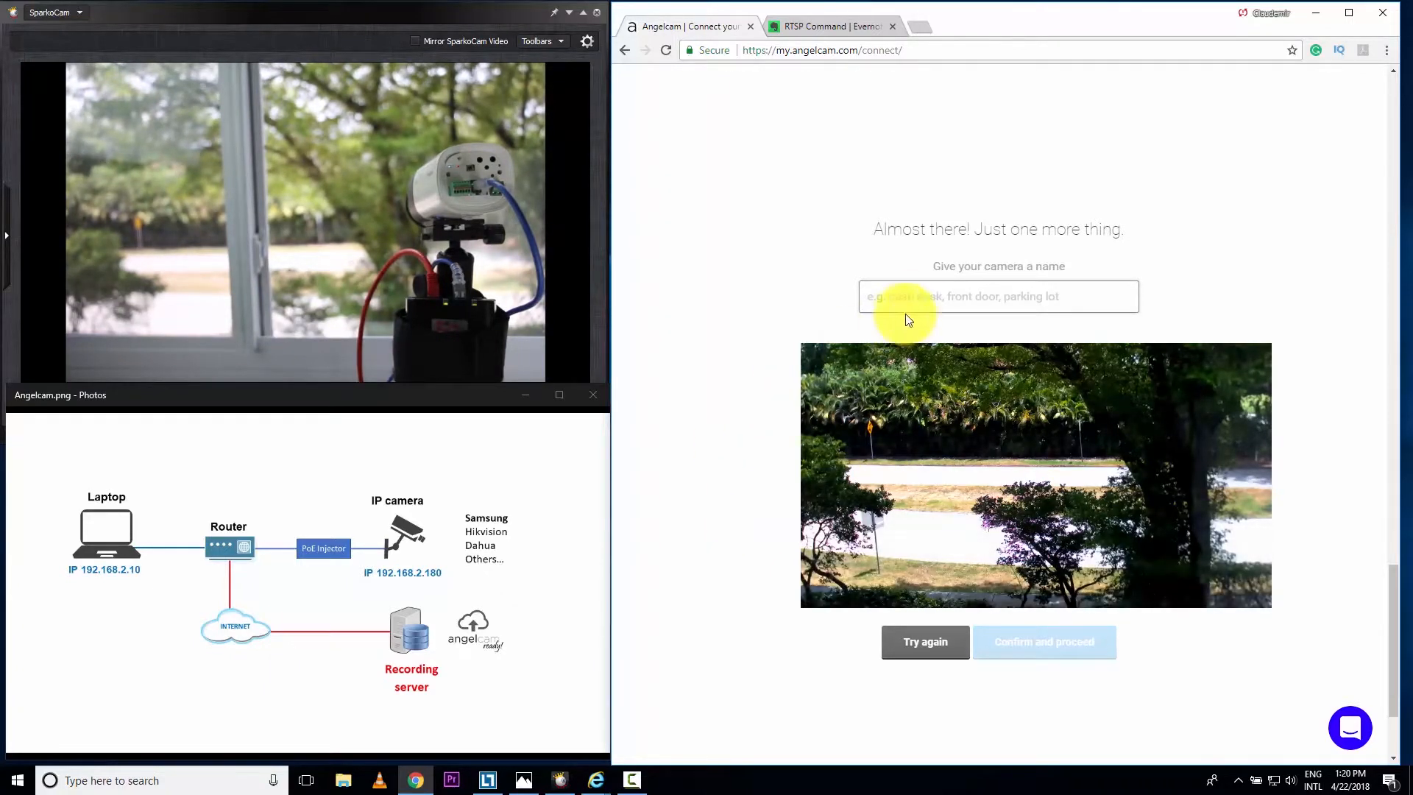
# - Name the detected camera "Camera in Miami" and confirm the connection
pyautogui.click(920, 294)
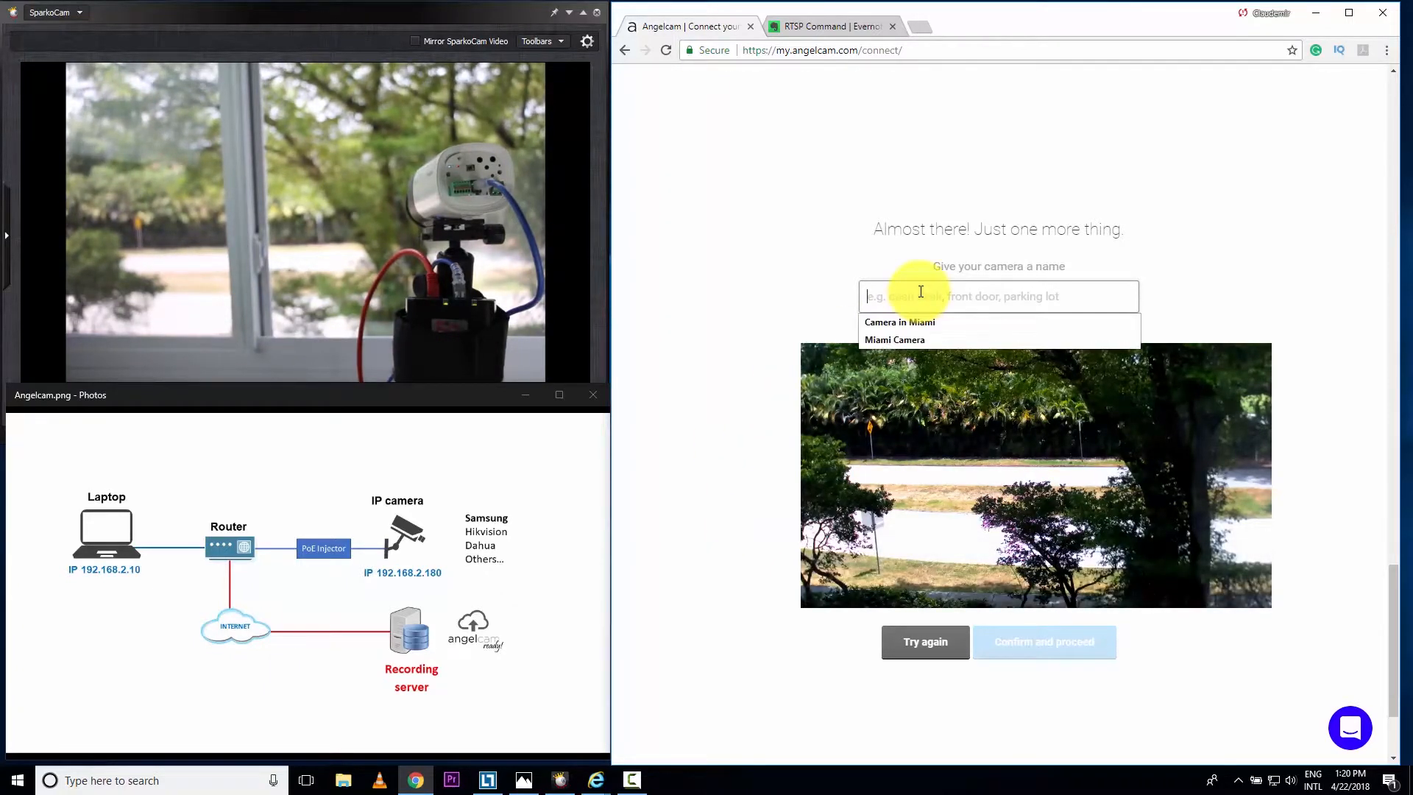
pyautogui.click(901, 324)
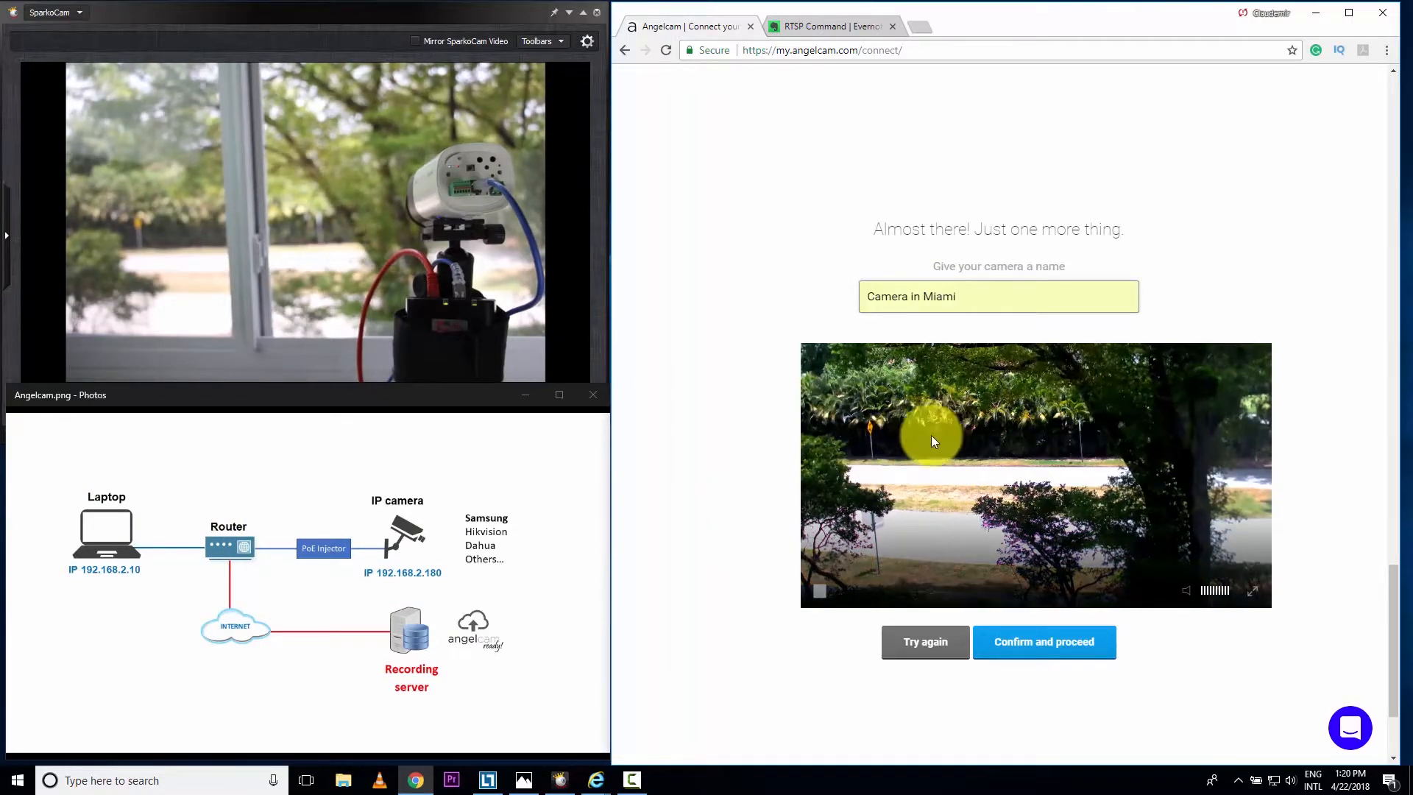
pyautogui.click(1038, 646)
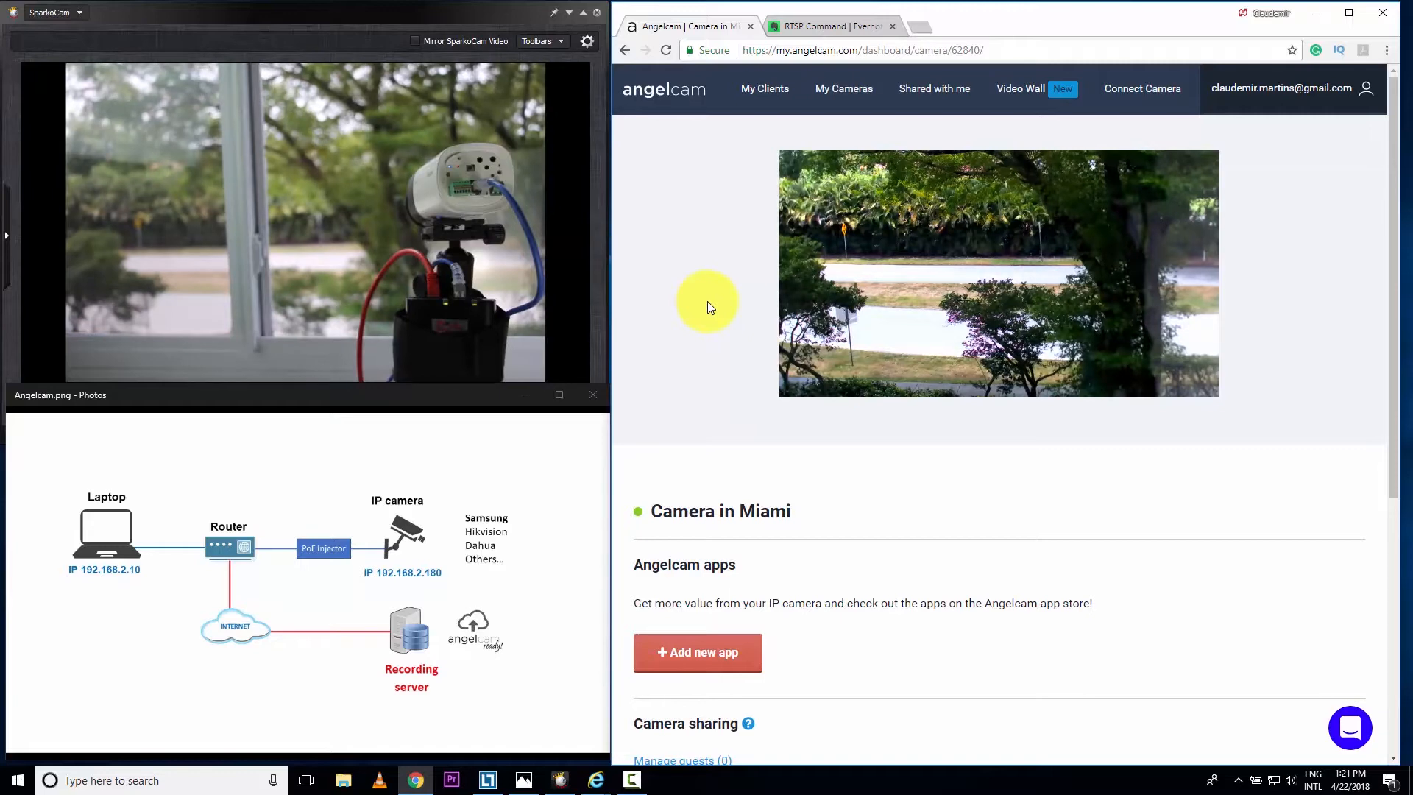
# - Examine the stream type and full camera address in the camera settings of Camera in Miami
pyautogui.scroll(-6, 711, 308)
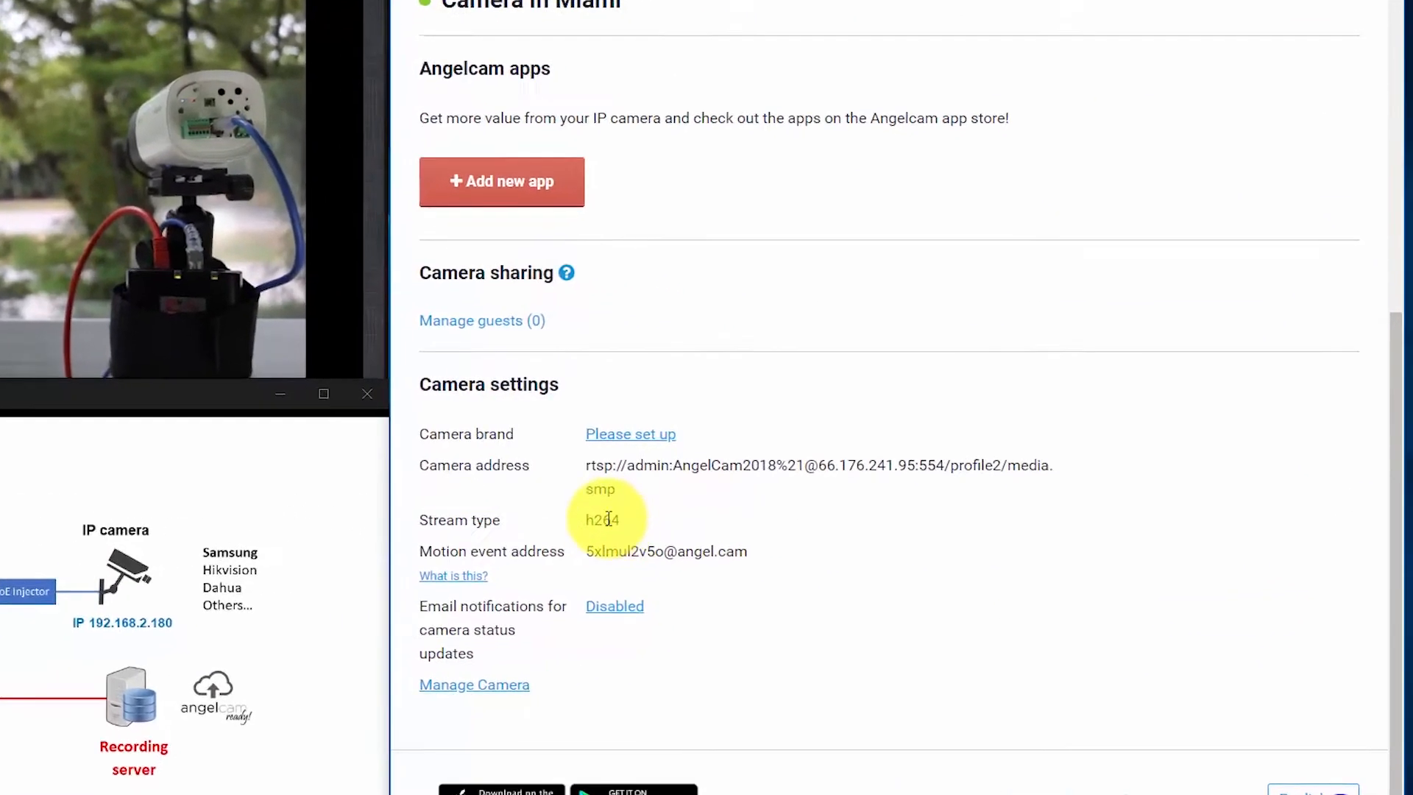
pyautogui.doubleClick(486, 548)
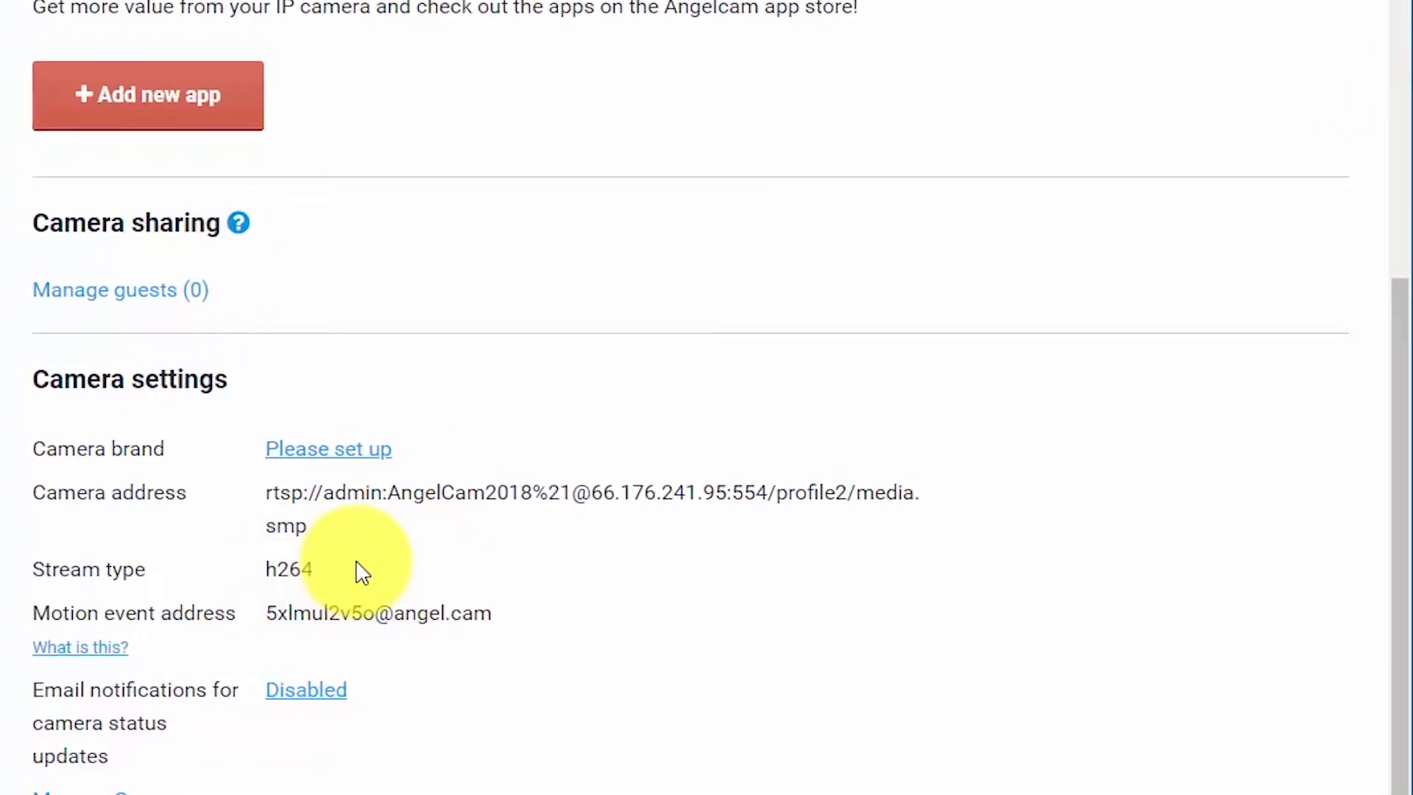
pyautogui.moveTo(270, 498); pyautogui.dragTo(942, 533)
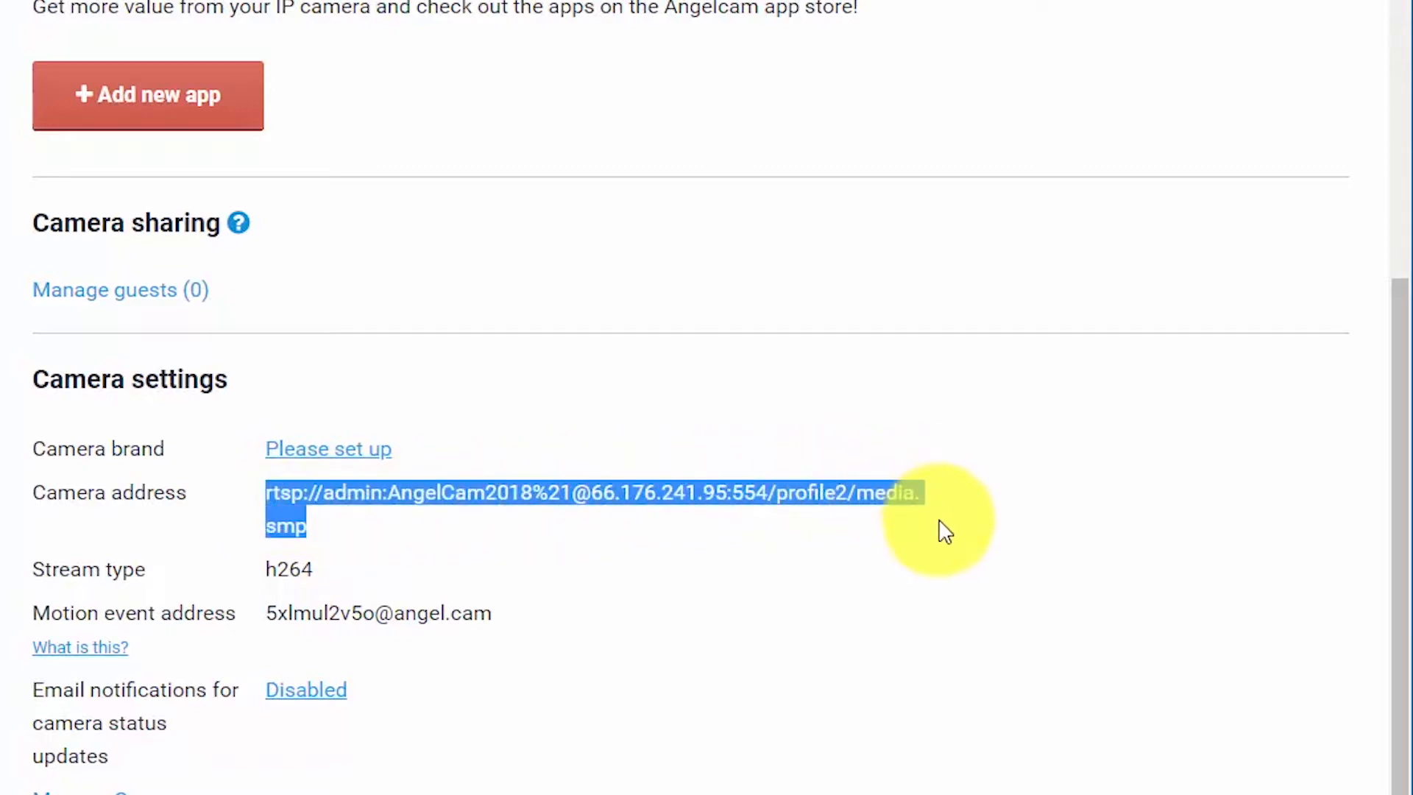
pyautogui.click(913, 548)
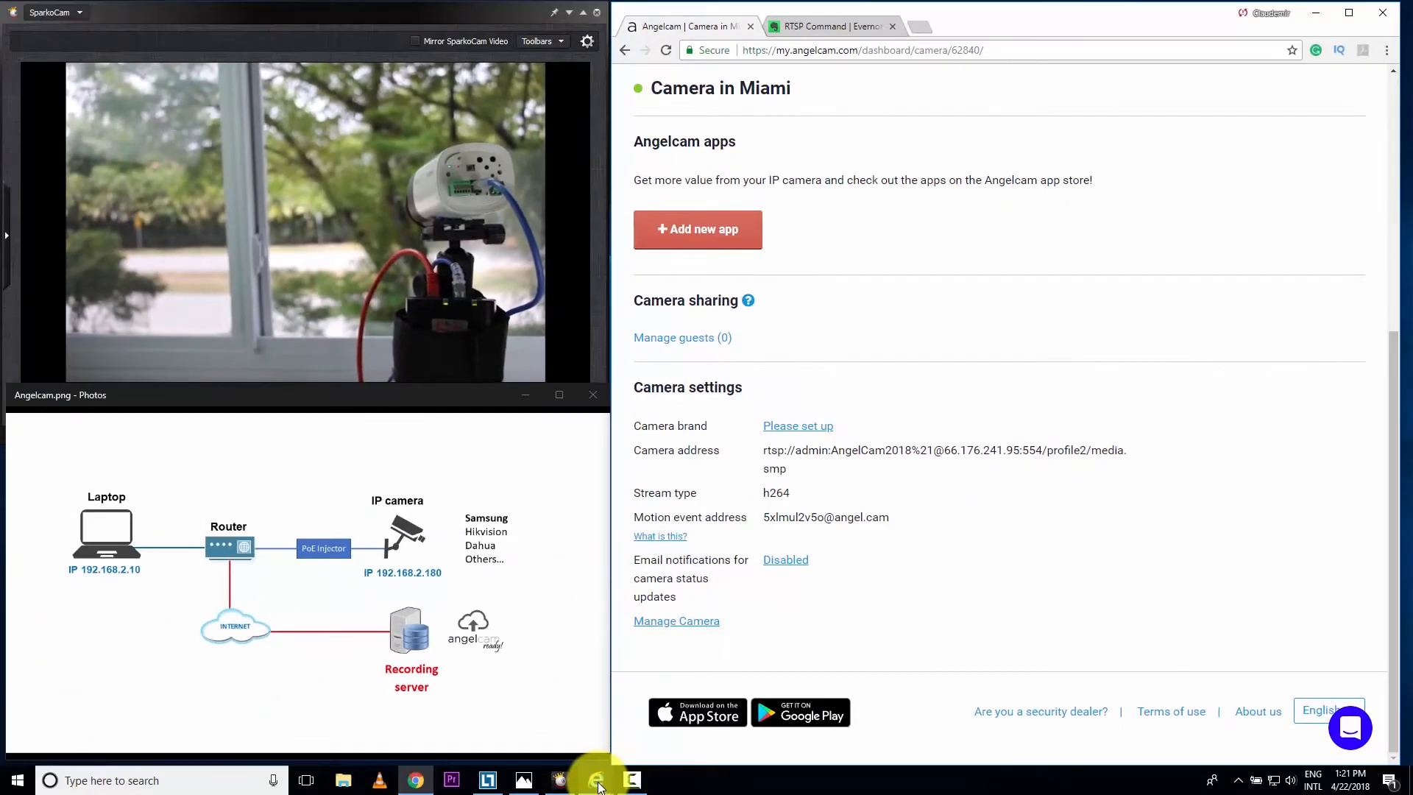
# - Switch to Wisenet WEBVIEWER and examine the H.264 video profile's resolution, framerate, compression and maximum bitrate in the basic setup
pyautogui.moveTo(595, 765)
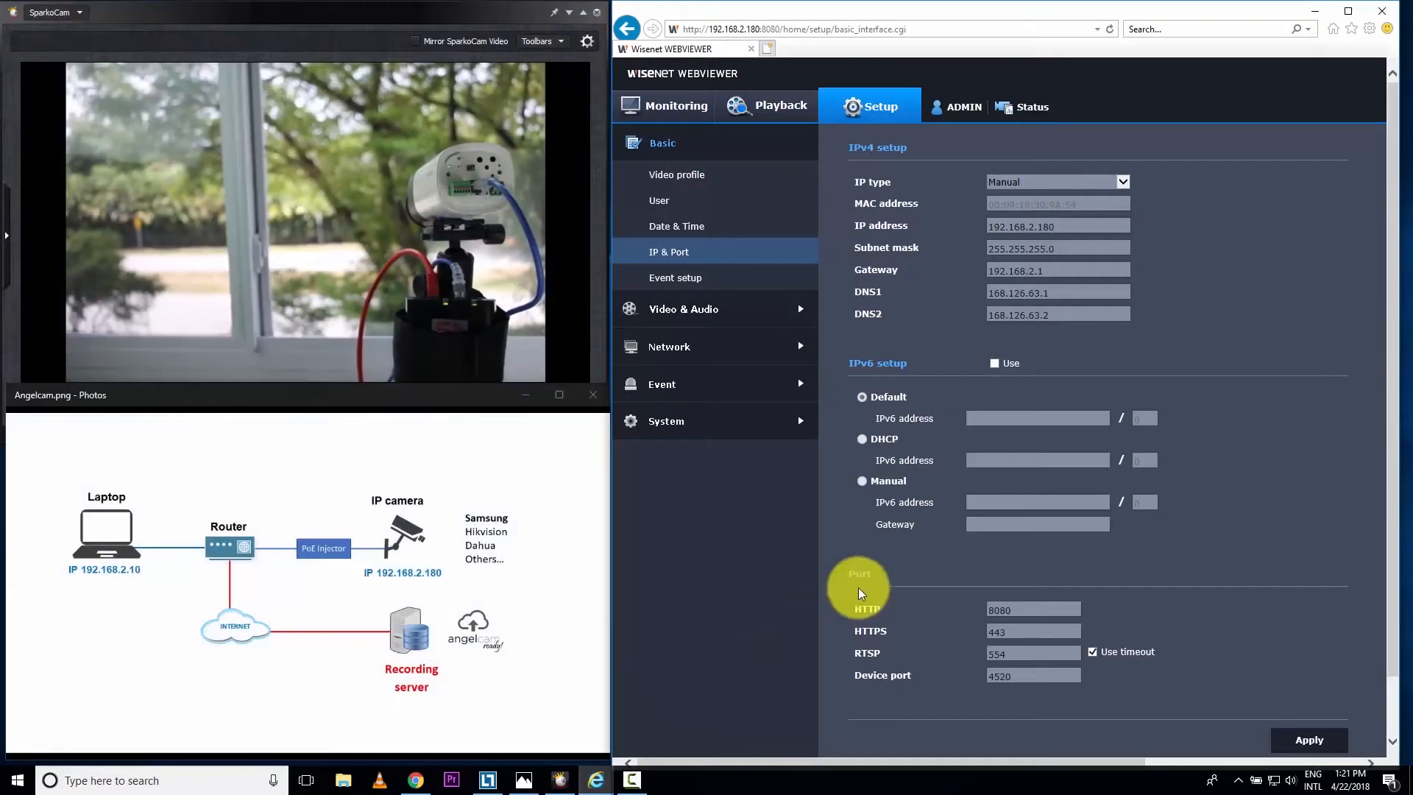
pyautogui.click(697, 181)
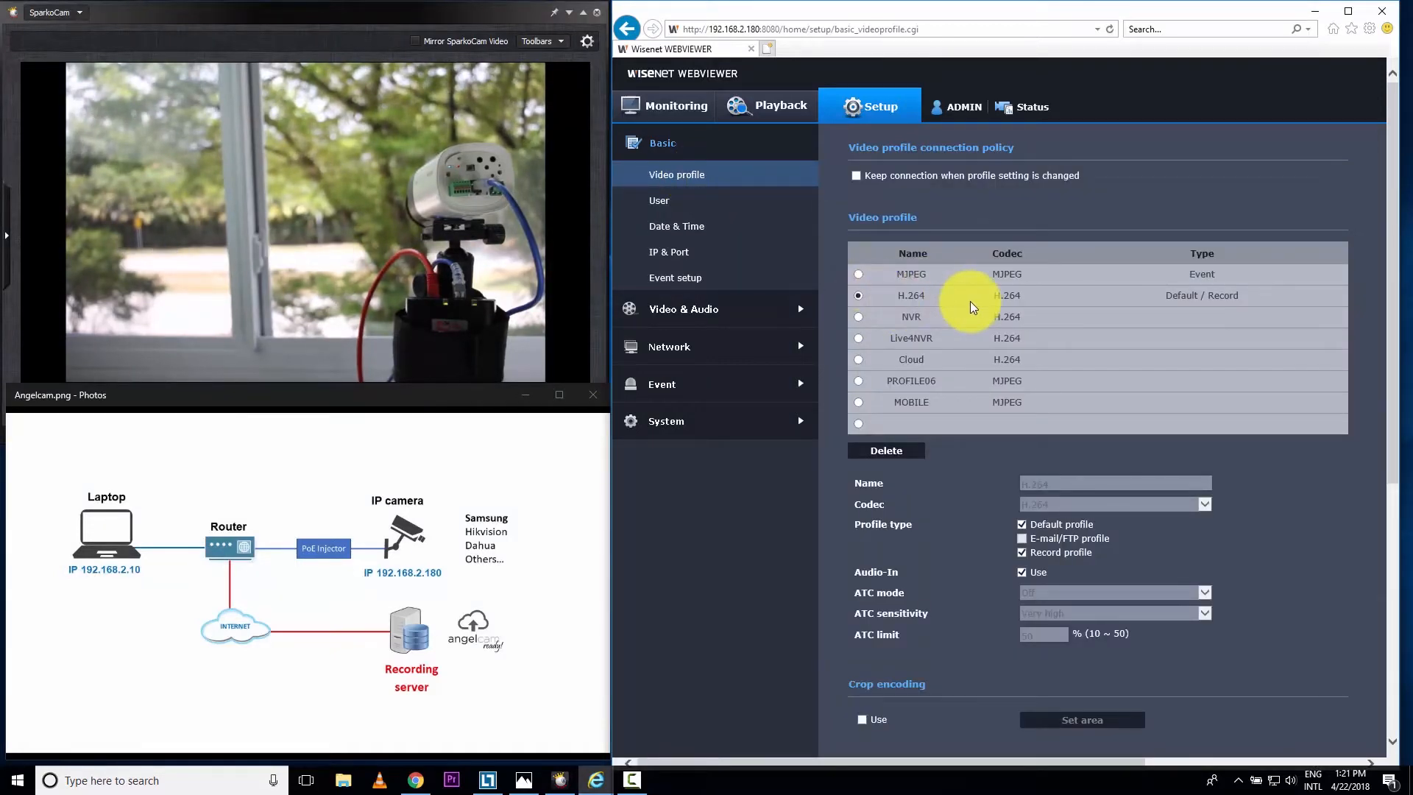
pyautogui.scroll(-4, 943, 562)
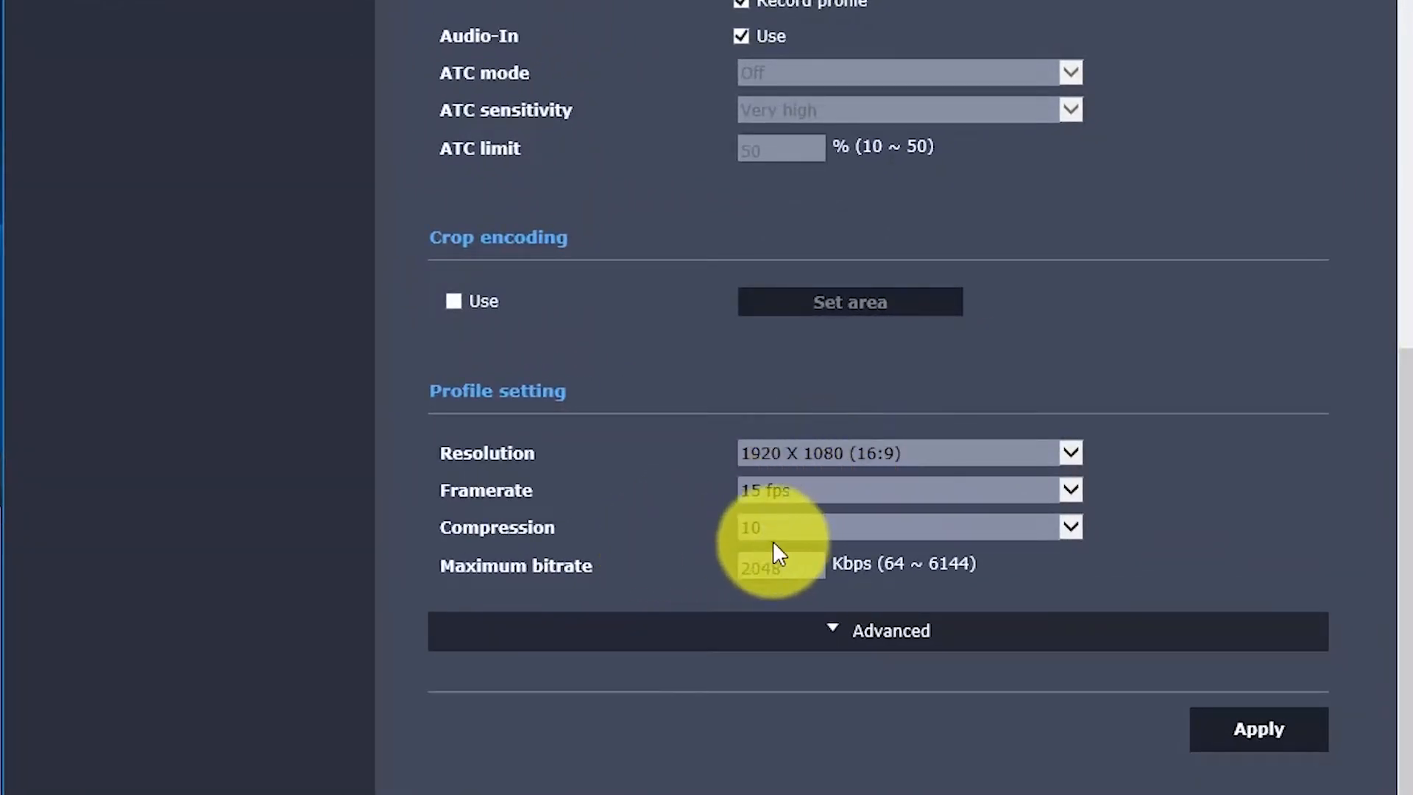
pyautogui.scroll(5, 748, 533)
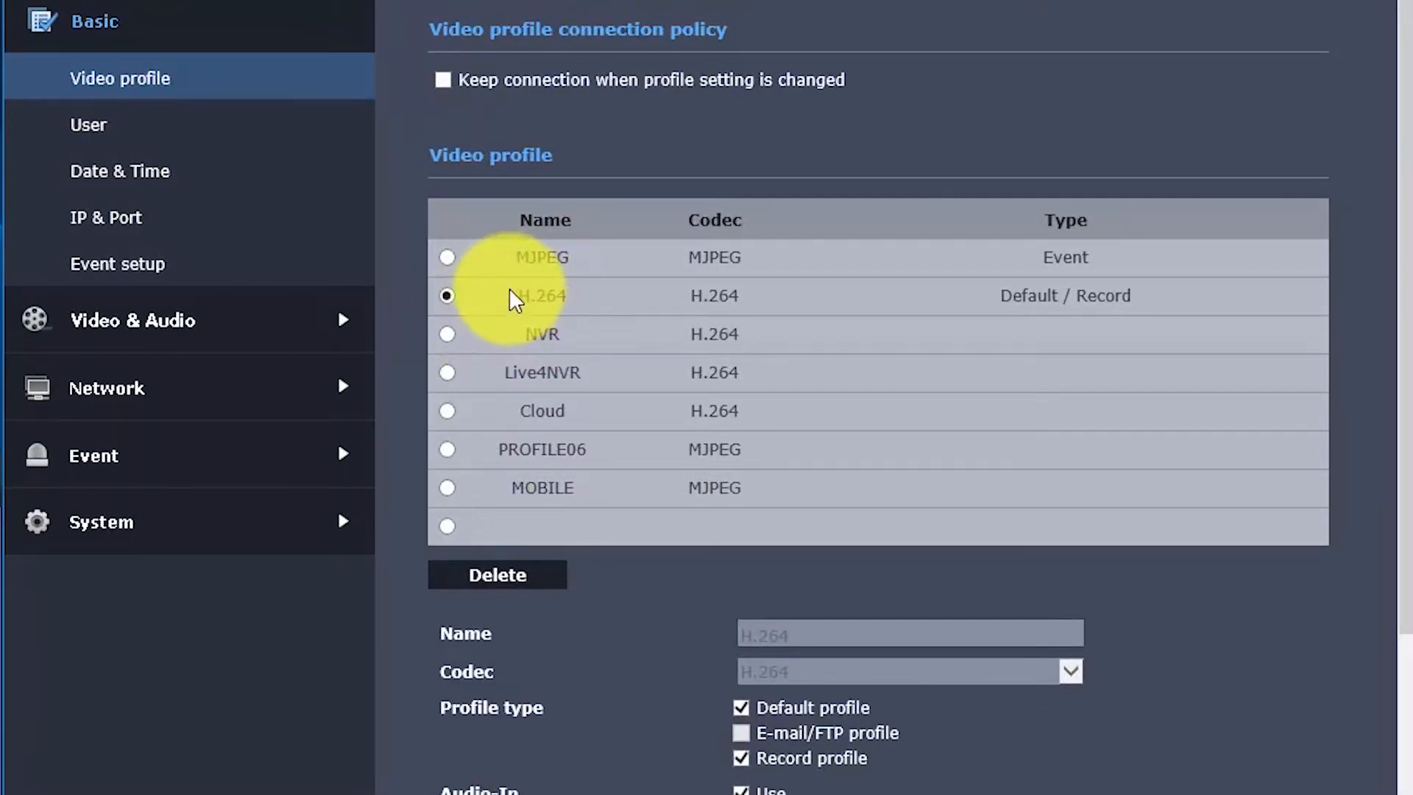
# - View the camera's monitoring page in Wisenet WEBVIEWER, then return to Angelcam and view the live video of Camera in Miami
pyautogui.click(121, 0)
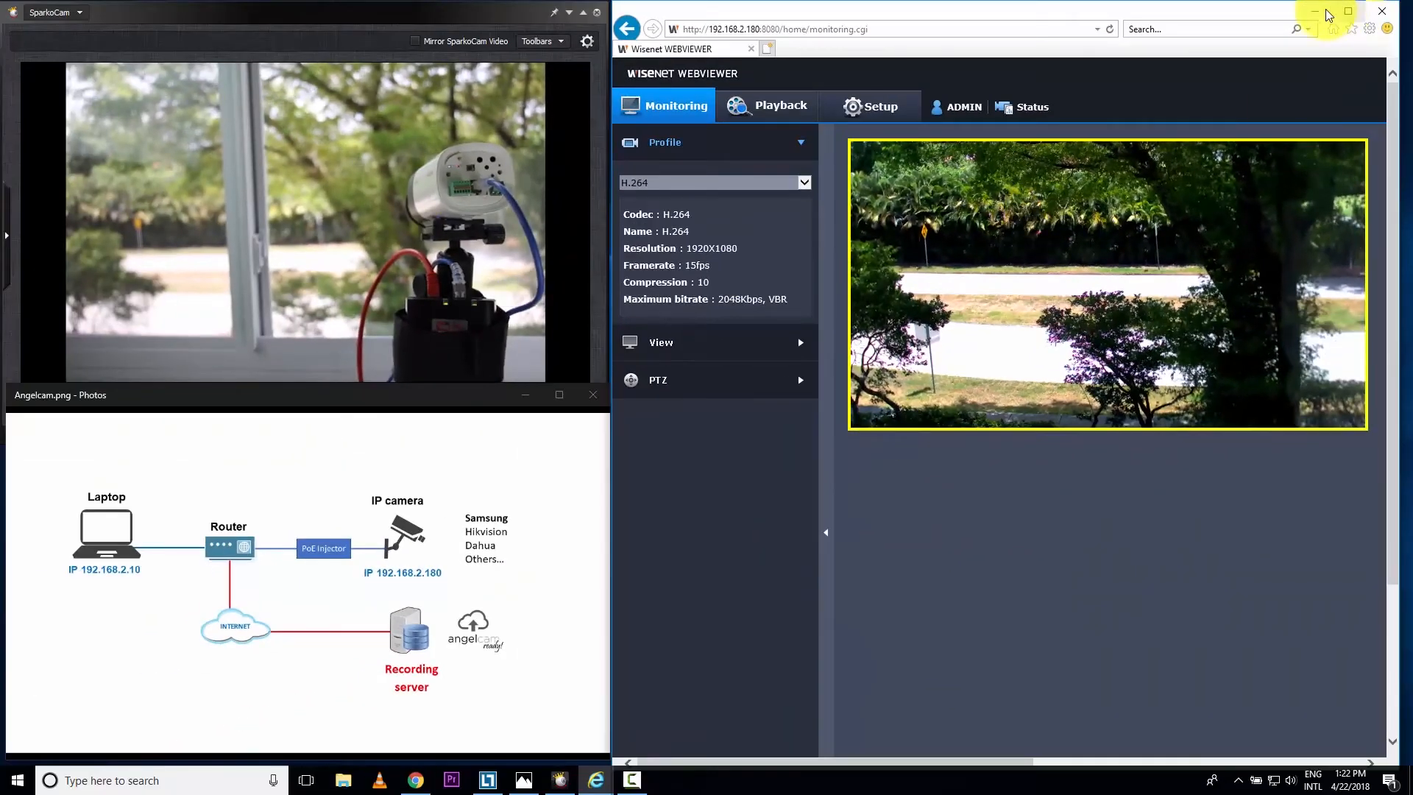
pyautogui.click(1327, 13)
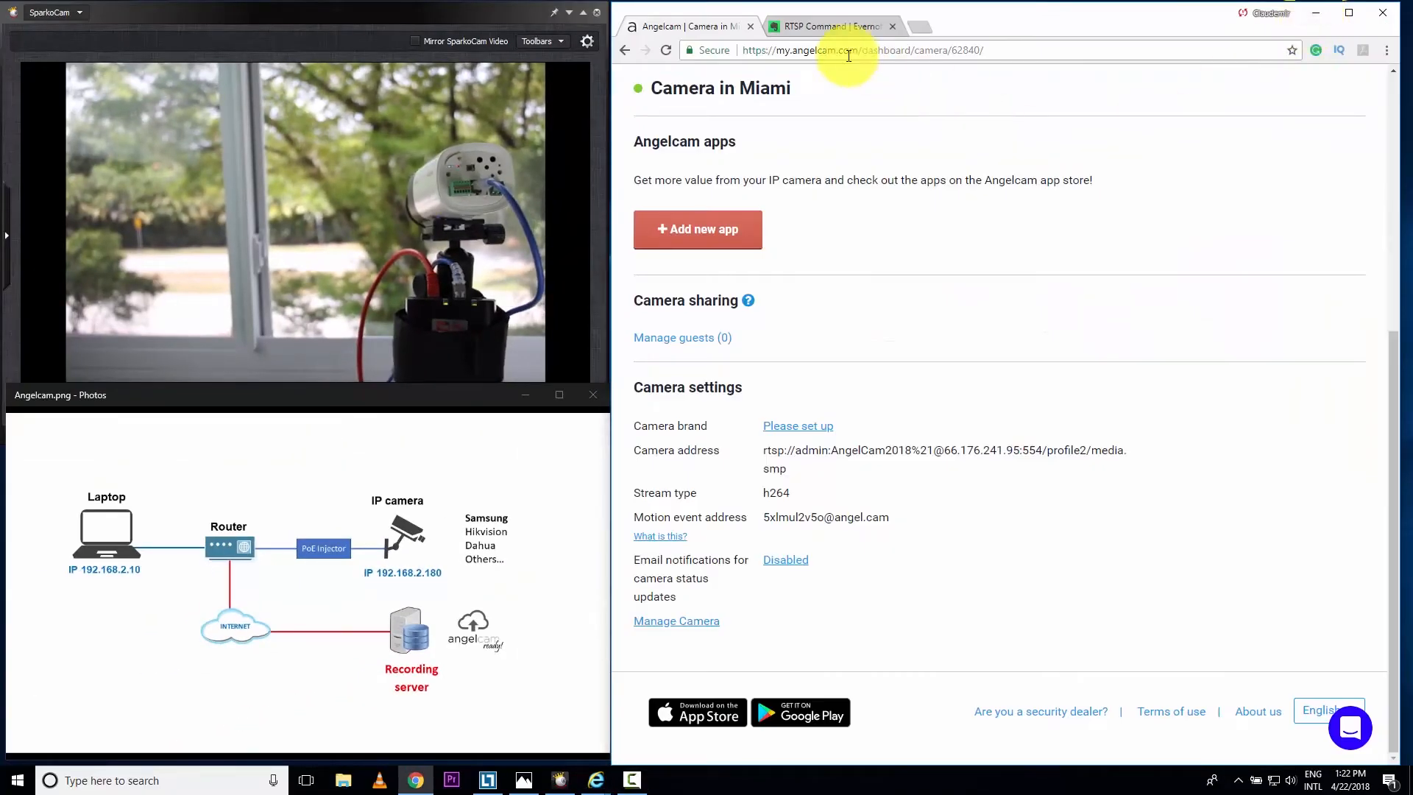
pyautogui.scroll(5, 831, 206)
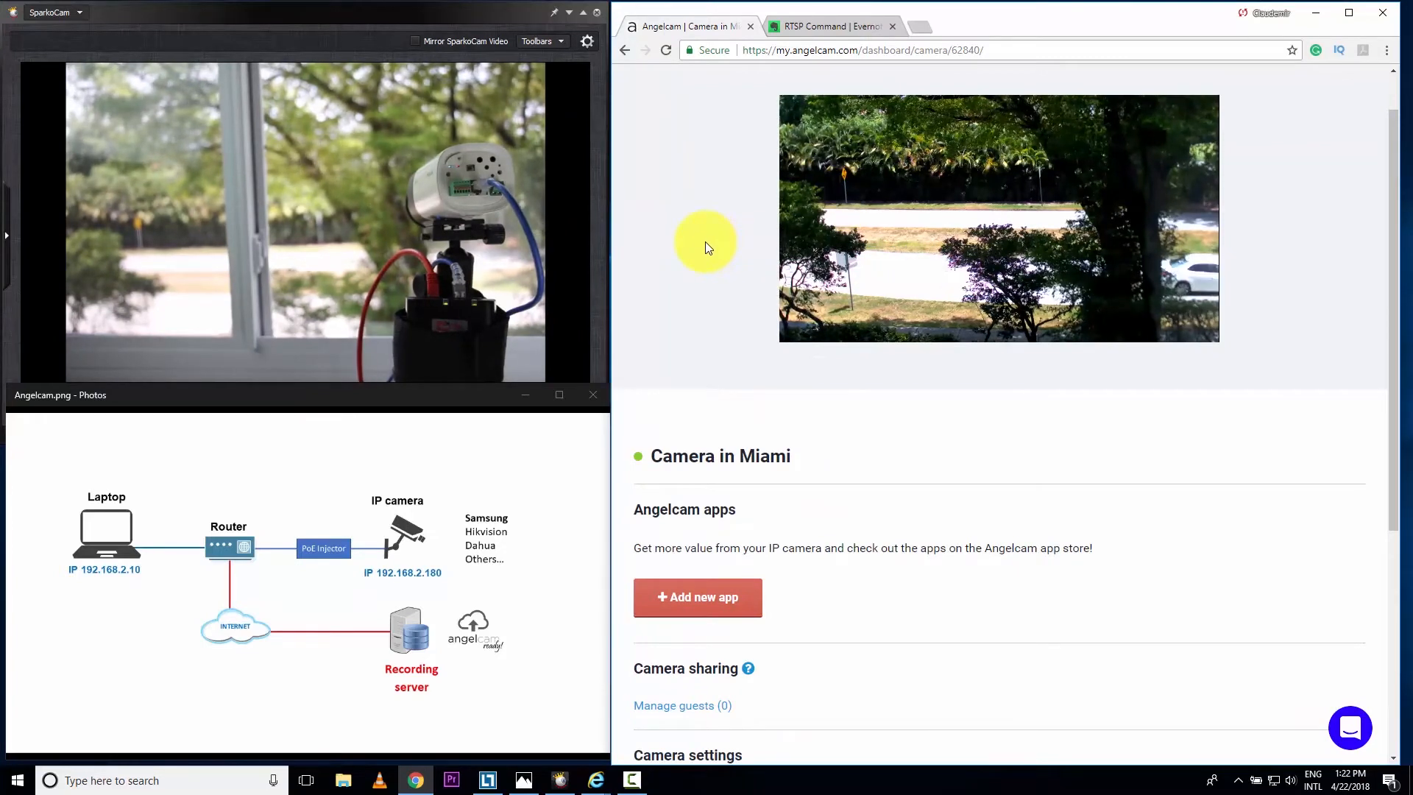
# - Check the profile access and current users in the Wisenet WEBVIEWER status window, and return to Angelcam
pyautogui.click(596, 779)
pyautogui.click(629, 721)
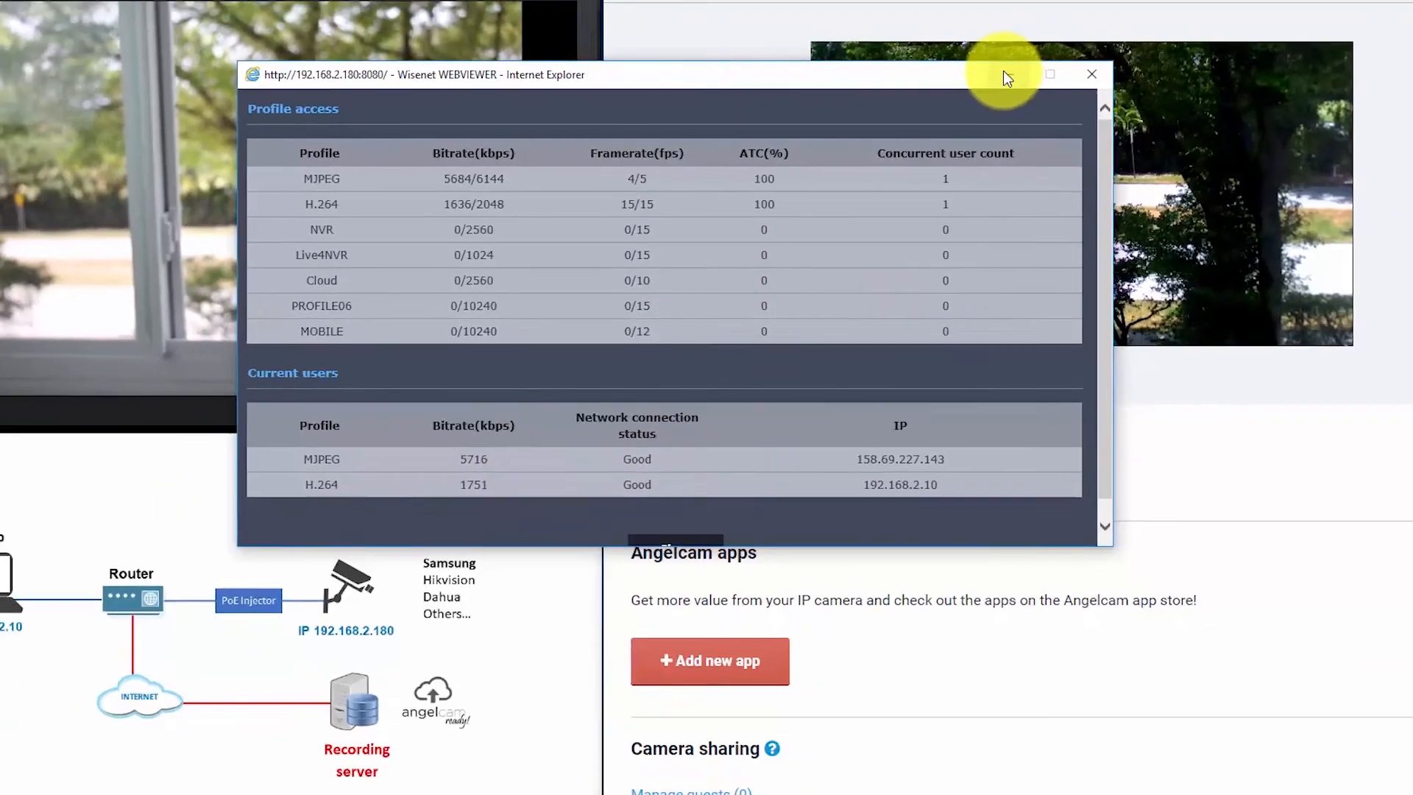
pyautogui.click(1004, 72)
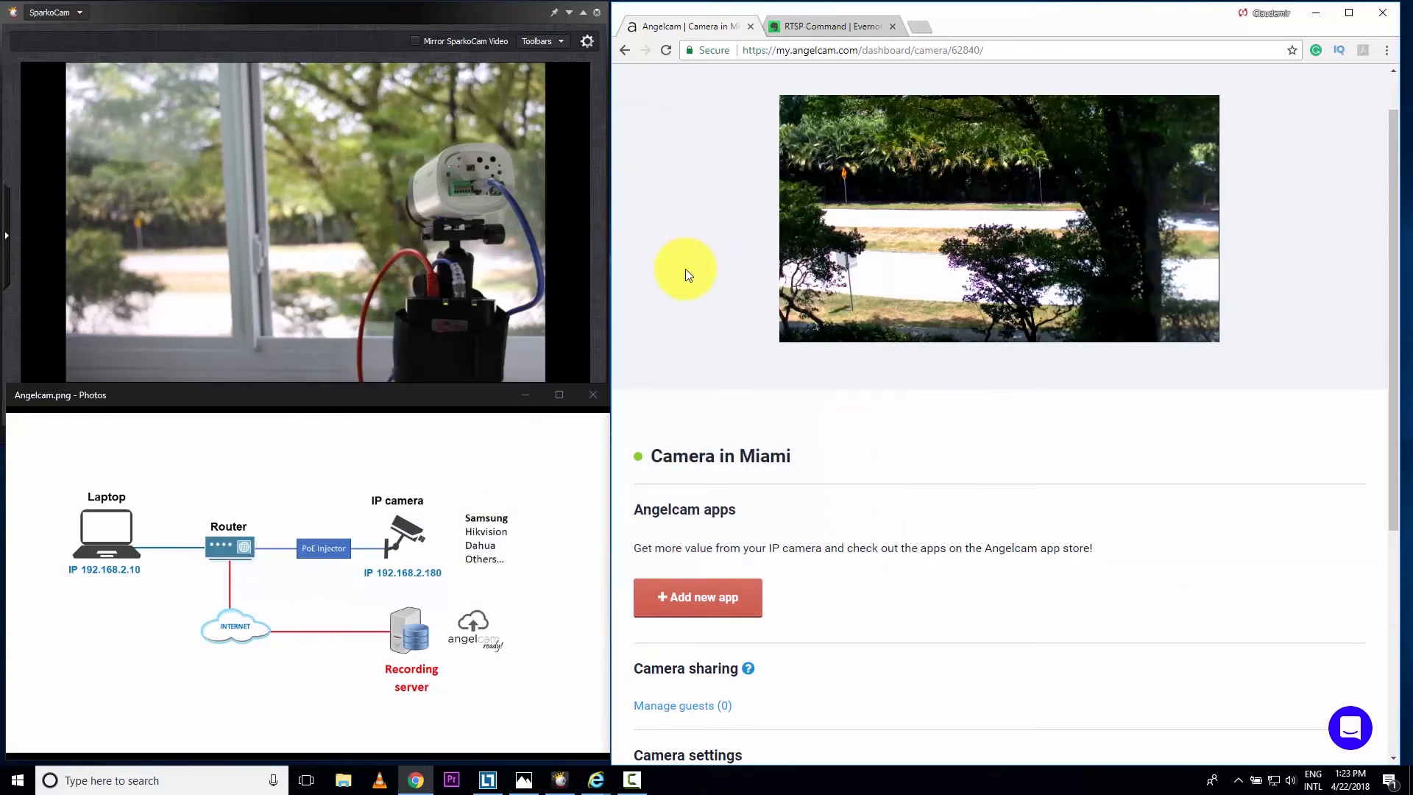